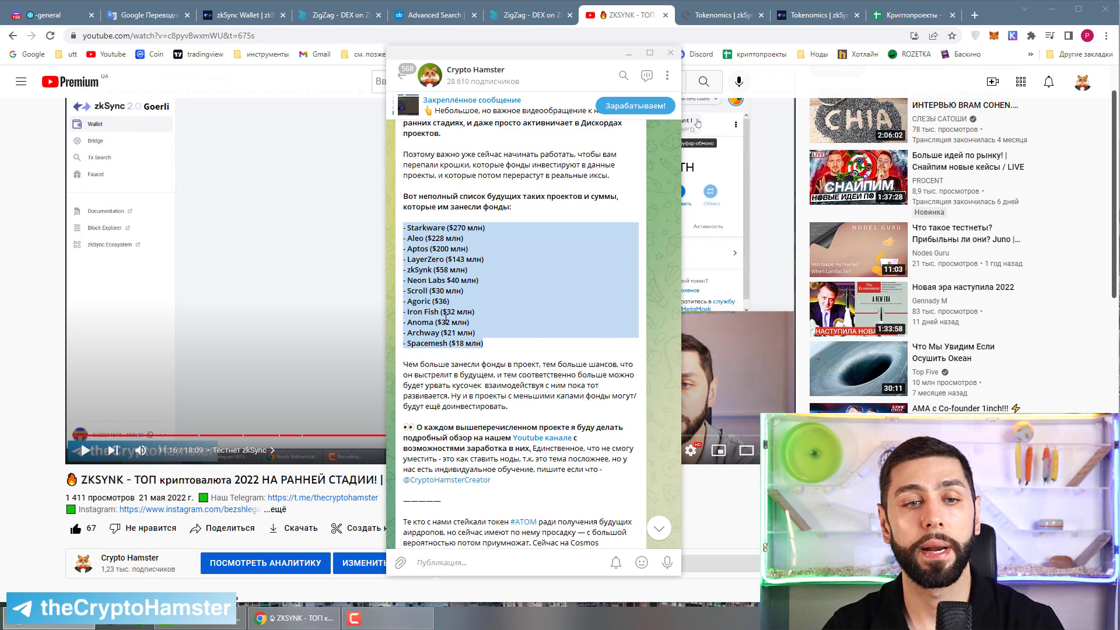
# Highlight the zkSync entry in the Telegram post's list of funded projects, and minimize the Telegram window
pyautogui.click(430, 251)
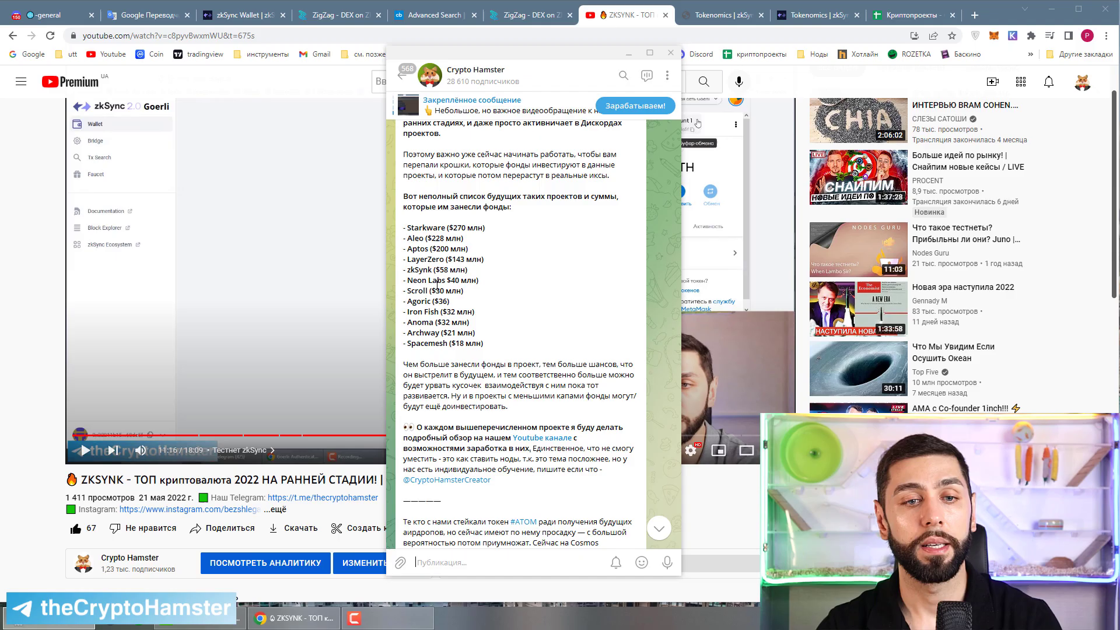
pyautogui.moveTo(435, 266); pyautogui.dragTo(400, 270)
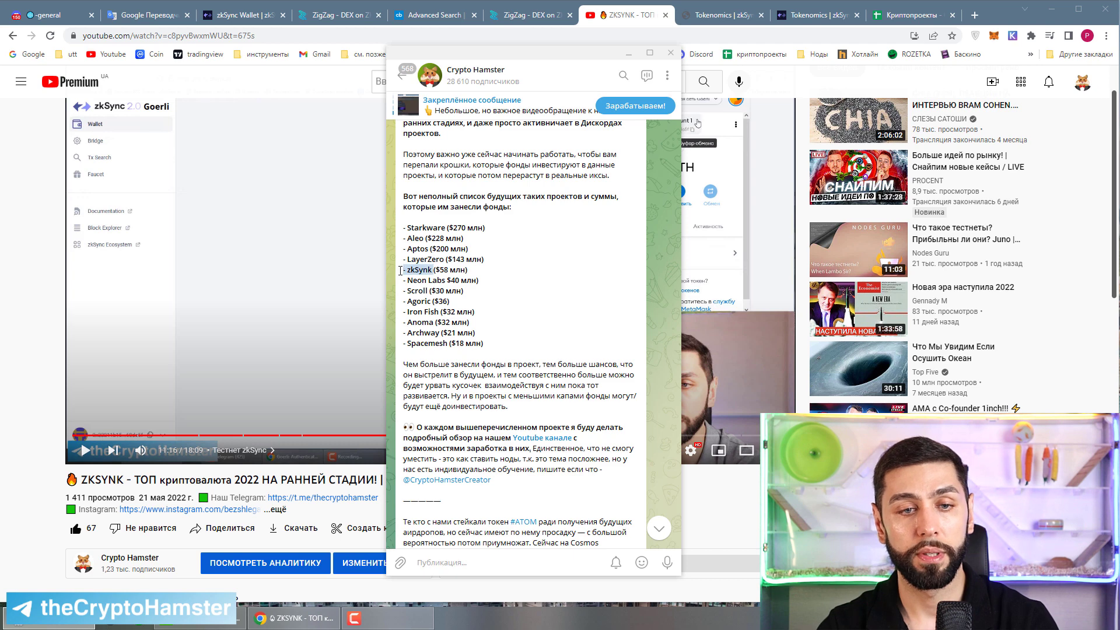
pyautogui.click(628, 54)
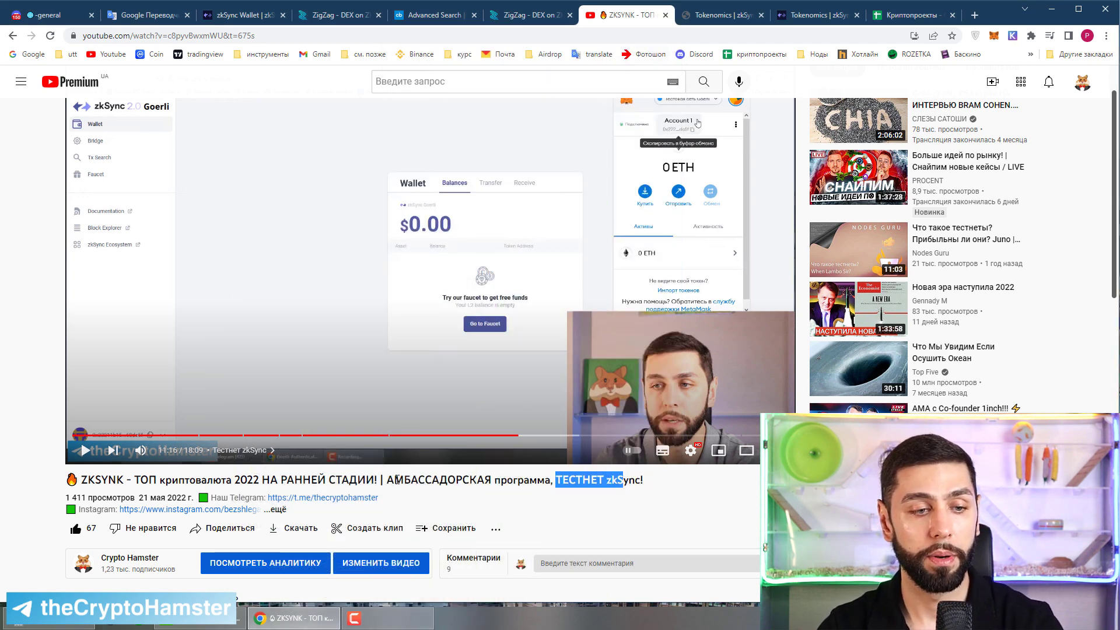
# Highlight the words "ТЕСТНЕТ zkSync" in the YouTube video's title and look over the video page
pyautogui.moveTo(402, 479); pyautogui.dragTo(610, 480)
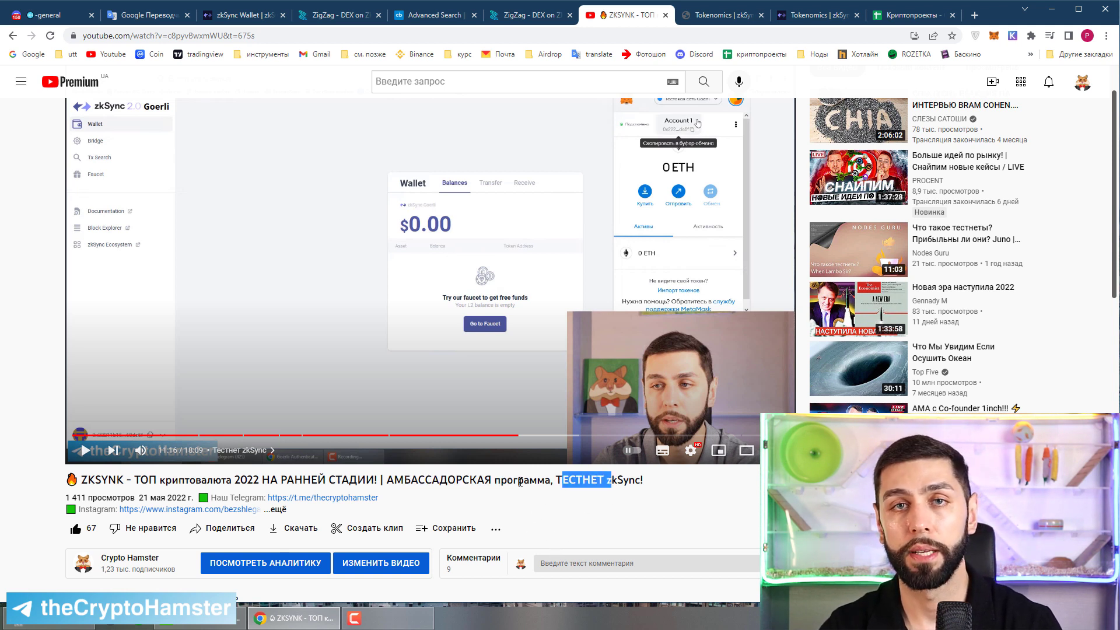
pyautogui.scroll(-3, 414, 460)
pyautogui.scroll(5, 414, 461)
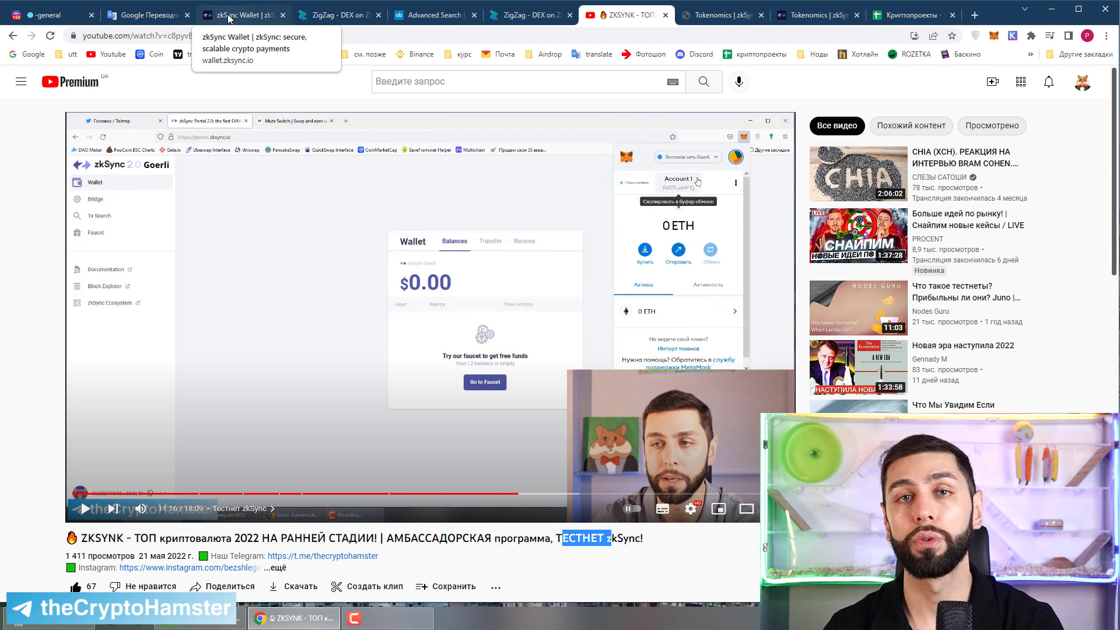
# View the archived zkSync Tokenomics page and highlight the sentence about transferring network governance rights to the community
pyautogui.click(730, 16)
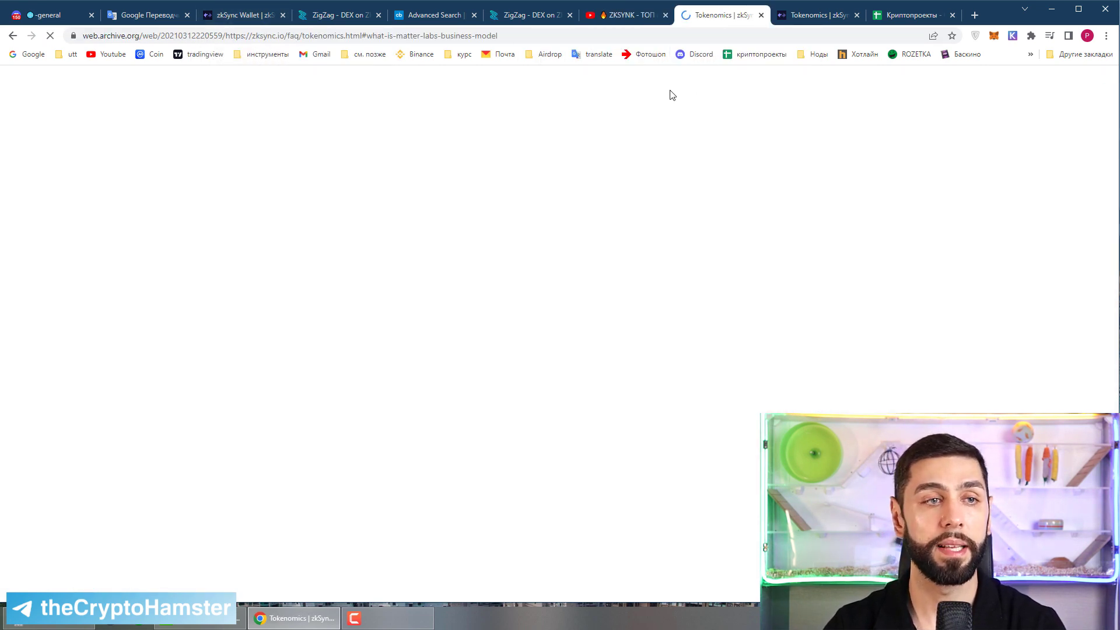
pyautogui.click(263, 37)
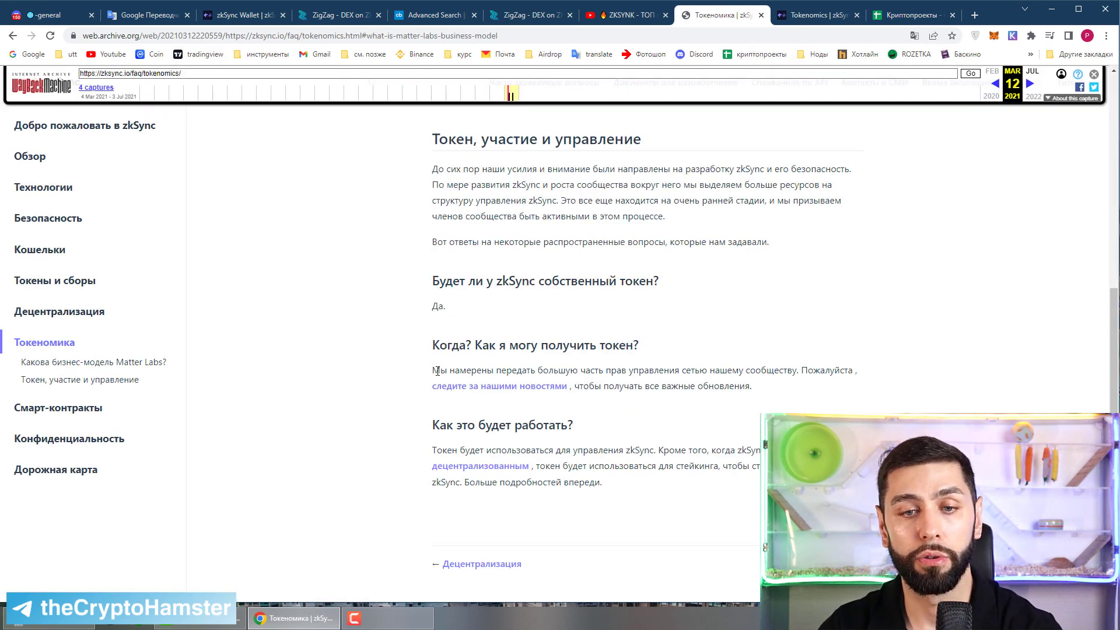
pyautogui.moveTo(439, 371); pyautogui.dragTo(801, 372)
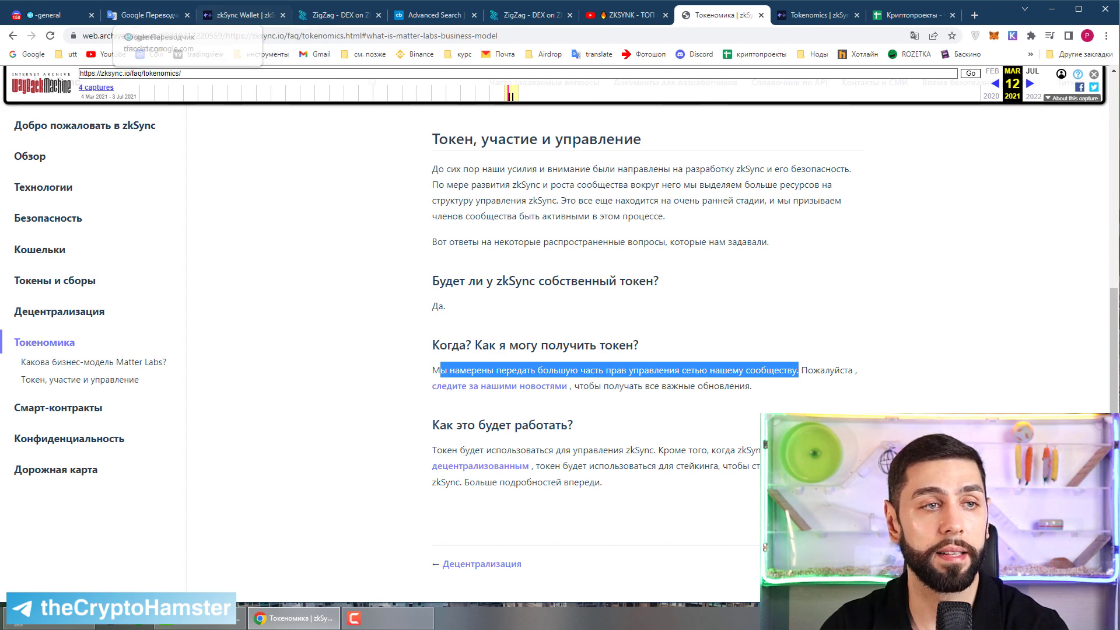
# Send the command "!todo" in the general channel of the zkSync Discord server
pyautogui.click(46, 16)
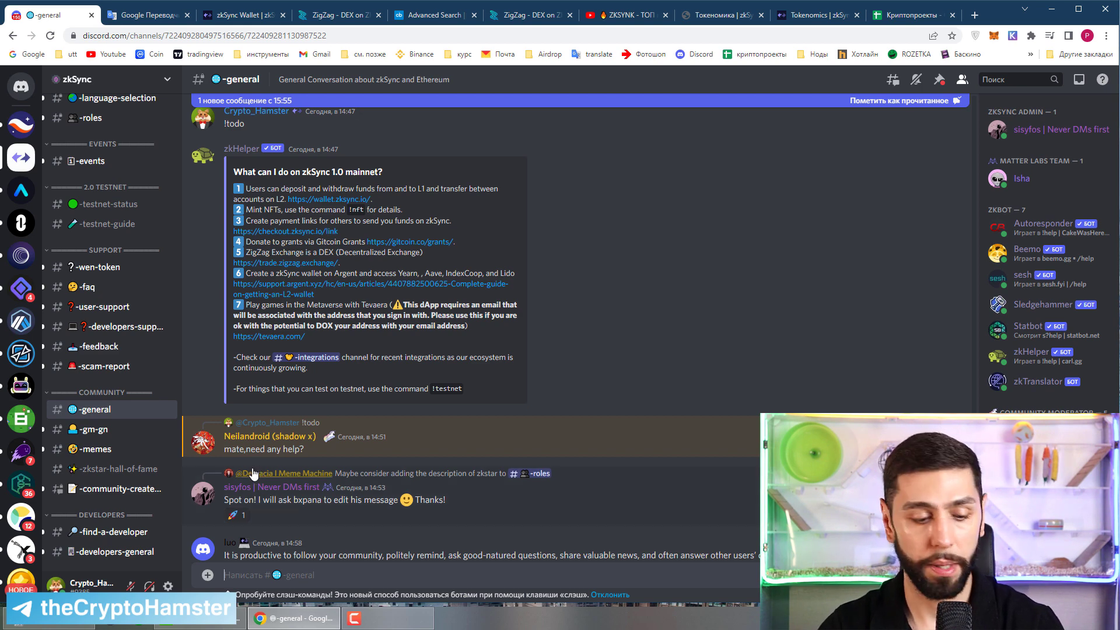
pyautogui.write('!')
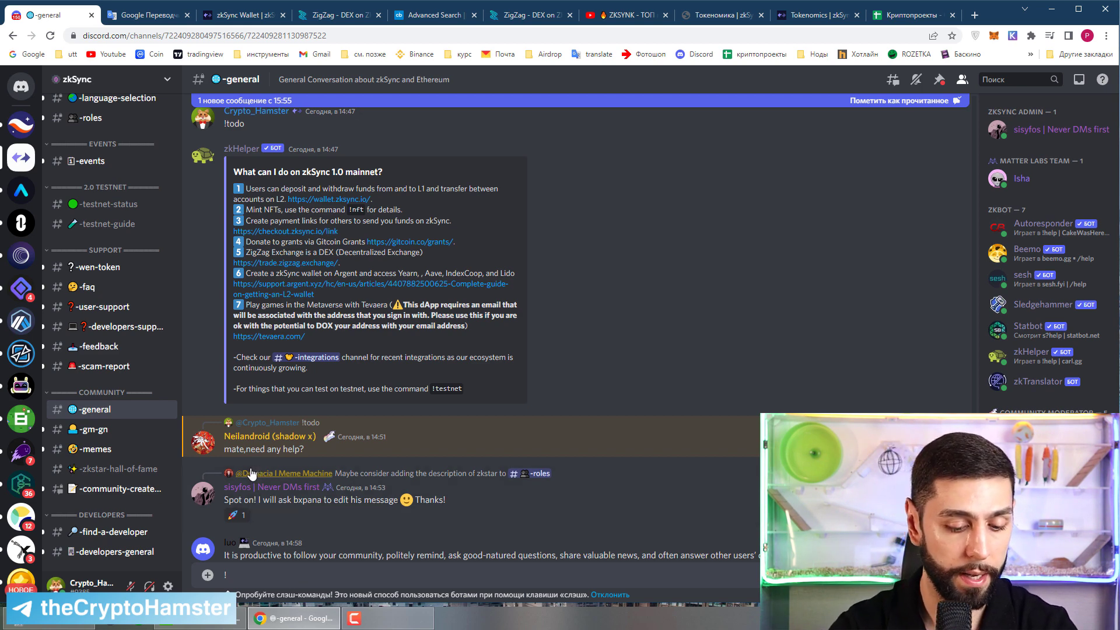
pyautogui.write('todo')
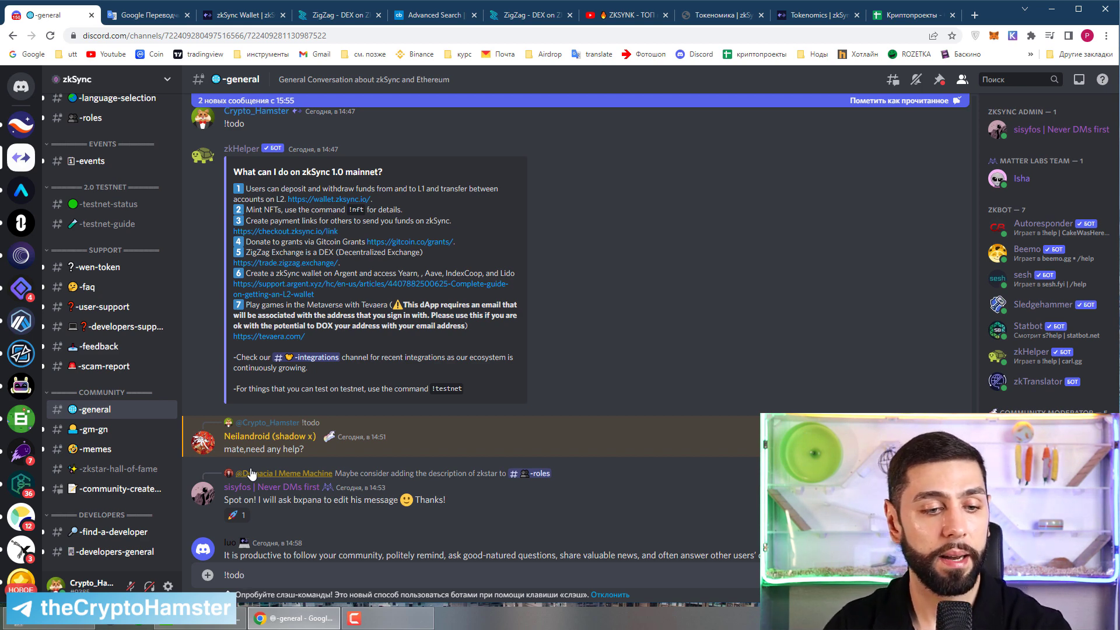
pyautogui.press('Return')
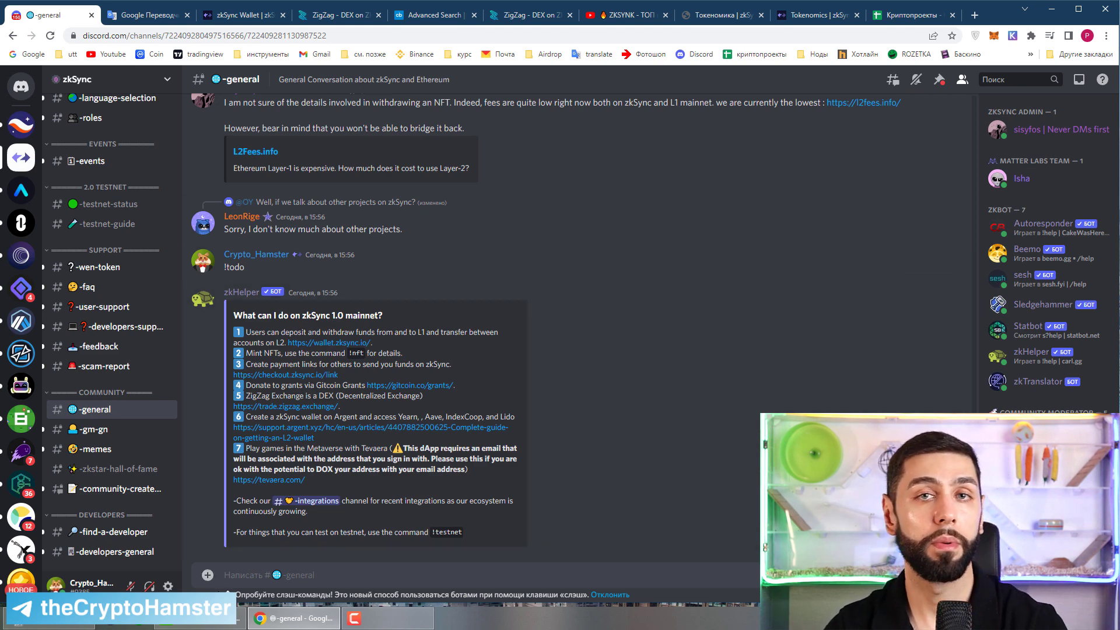
# Review the zkSync 1.0 mainnet activities in Google Translate, highlighting the wallet.zksync.io and trade.zigzag.exchange links
pyautogui.click(146, 15)
pyautogui.scroll(1, 344, 391)
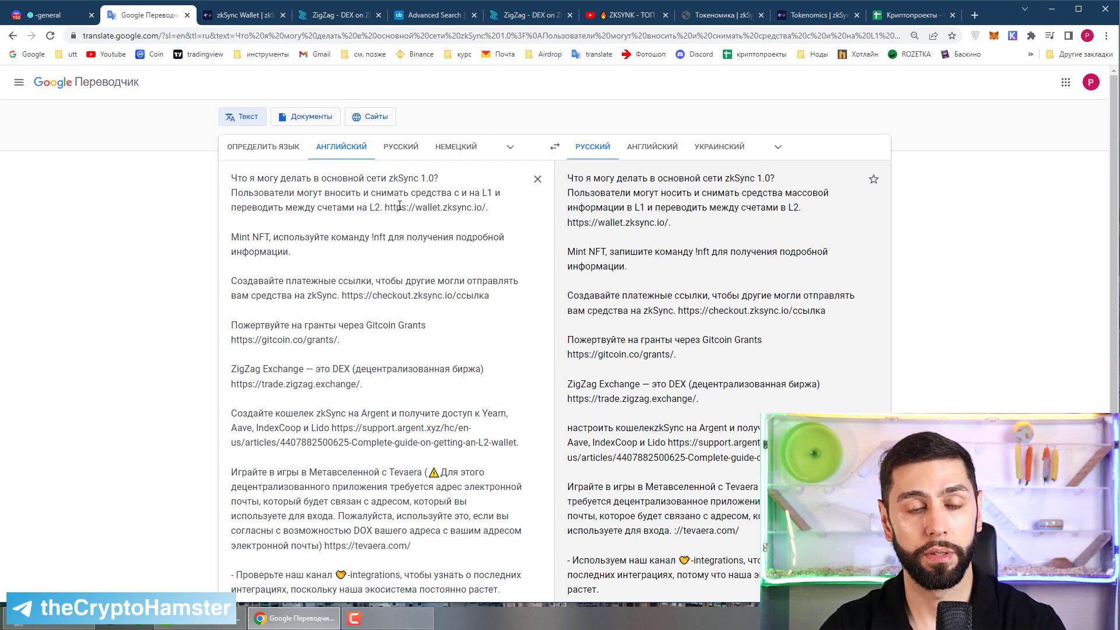
pyautogui.moveTo(397, 207); pyautogui.dragTo(488, 208)
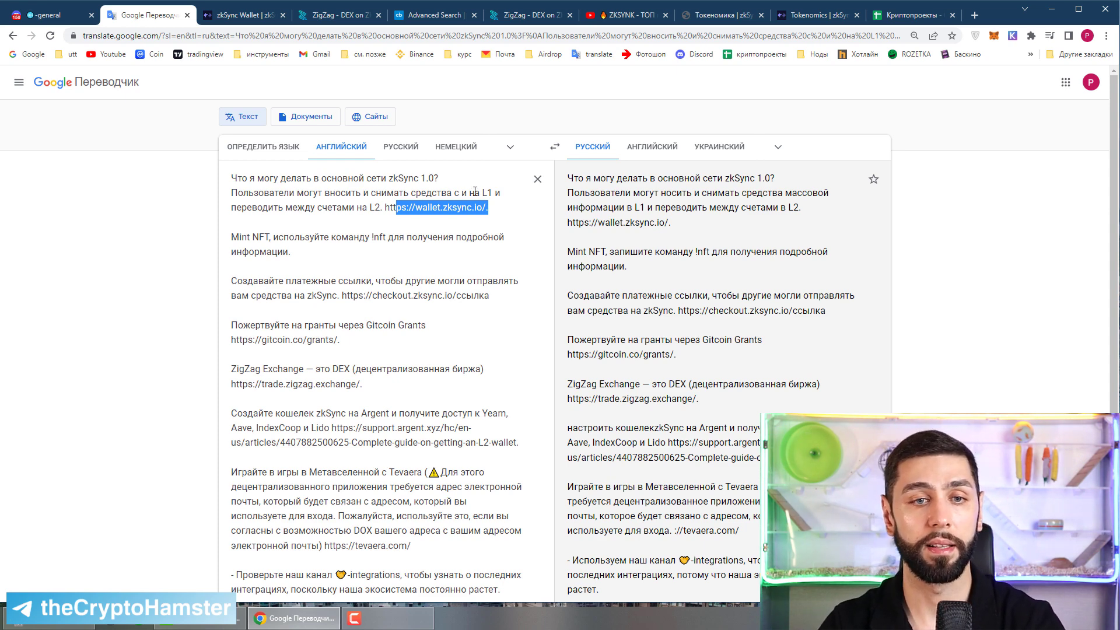
pyautogui.click(412, 207)
pyautogui.moveTo(396, 208); pyautogui.dragTo(511, 215)
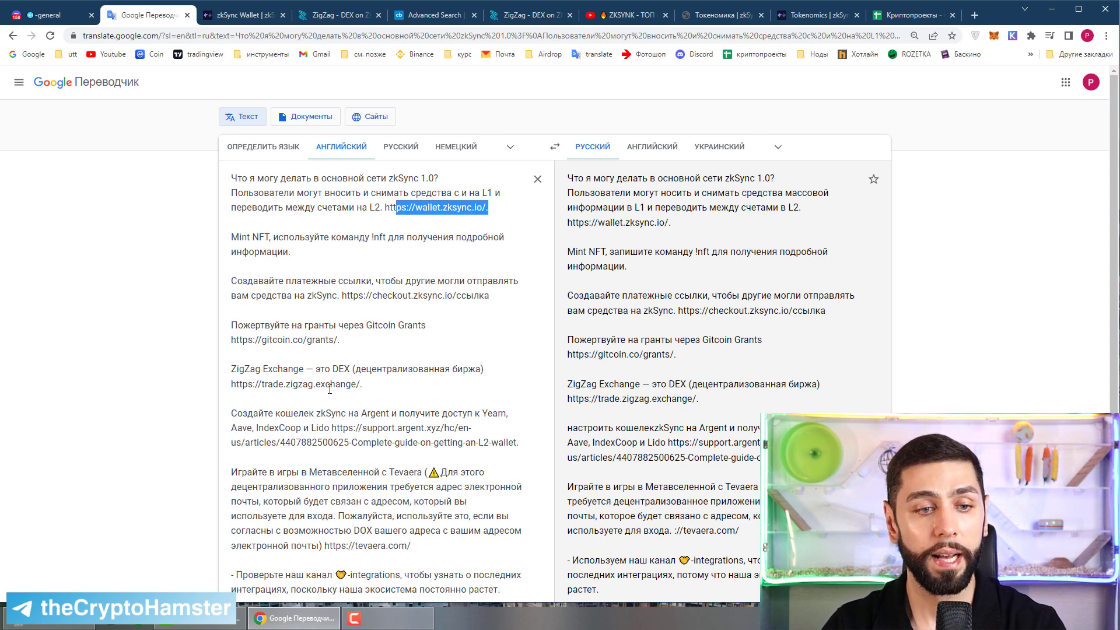
pyautogui.moveTo(356, 384); pyautogui.dragTo(264, 383)
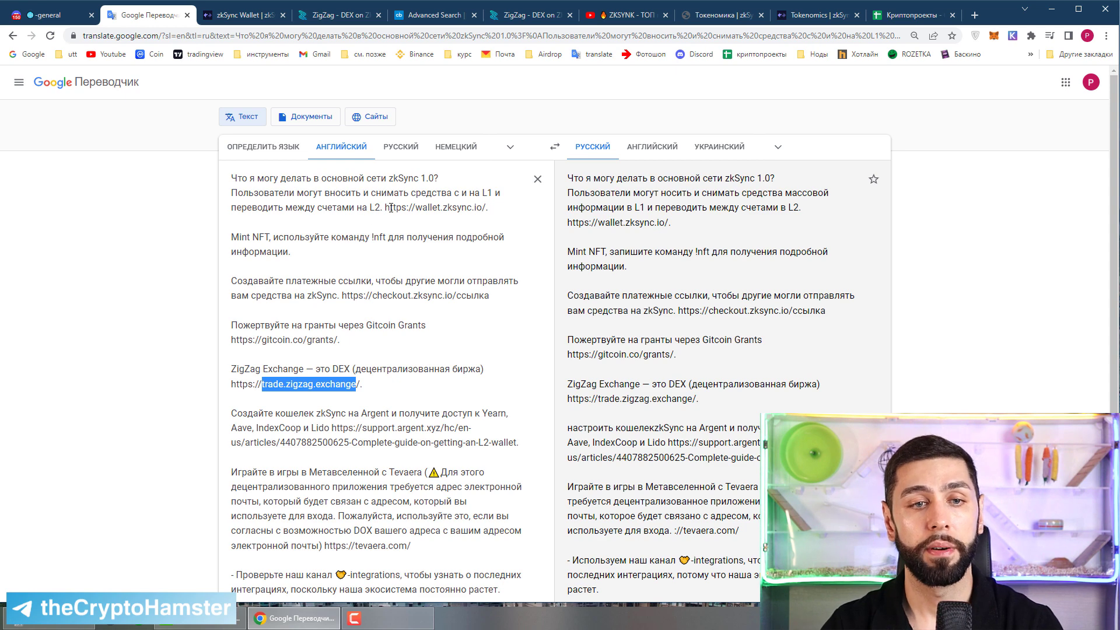
pyautogui.moveTo(390, 207); pyautogui.dragTo(475, 207)
# Connect MetaMask as the Ethereum wallet on the zkSync Wallet site
pyautogui.click(242, 14)
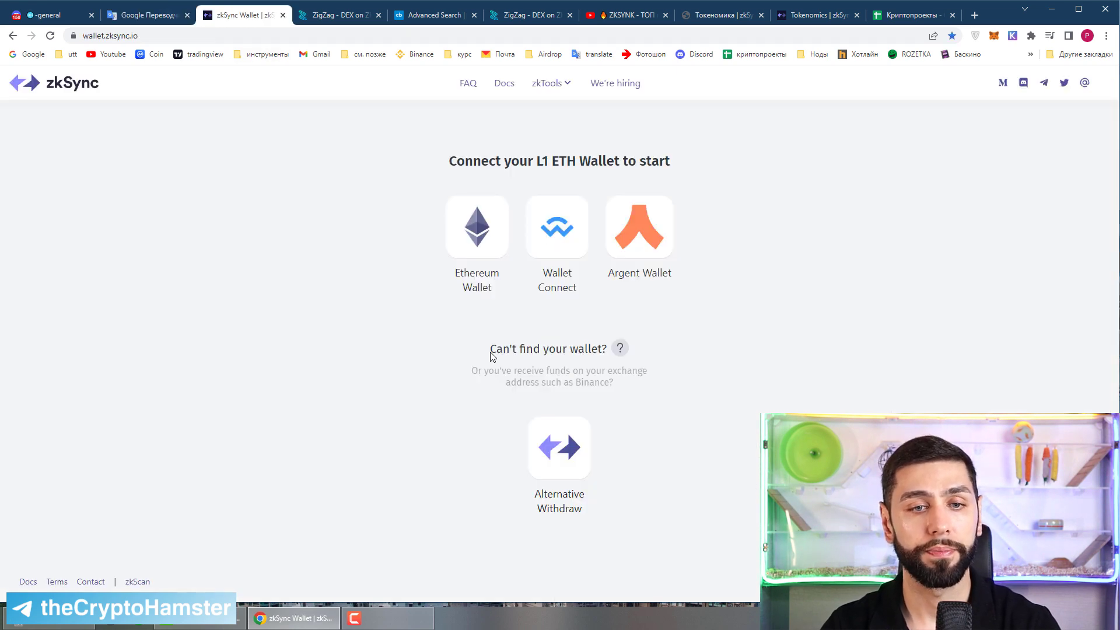
pyautogui.click(470, 240)
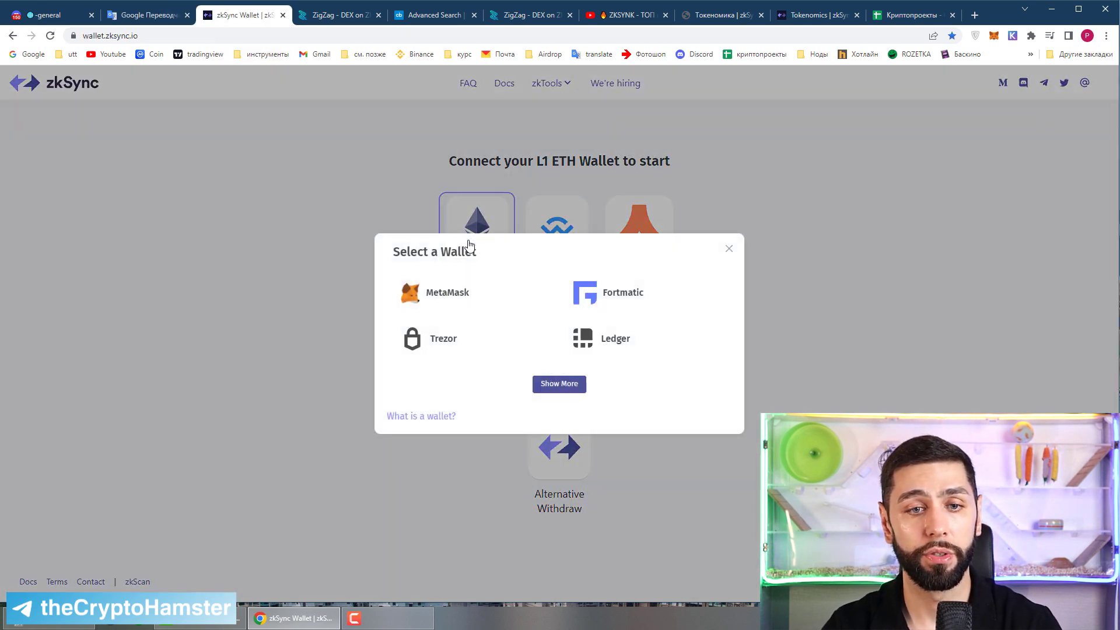
pyautogui.click(449, 298)
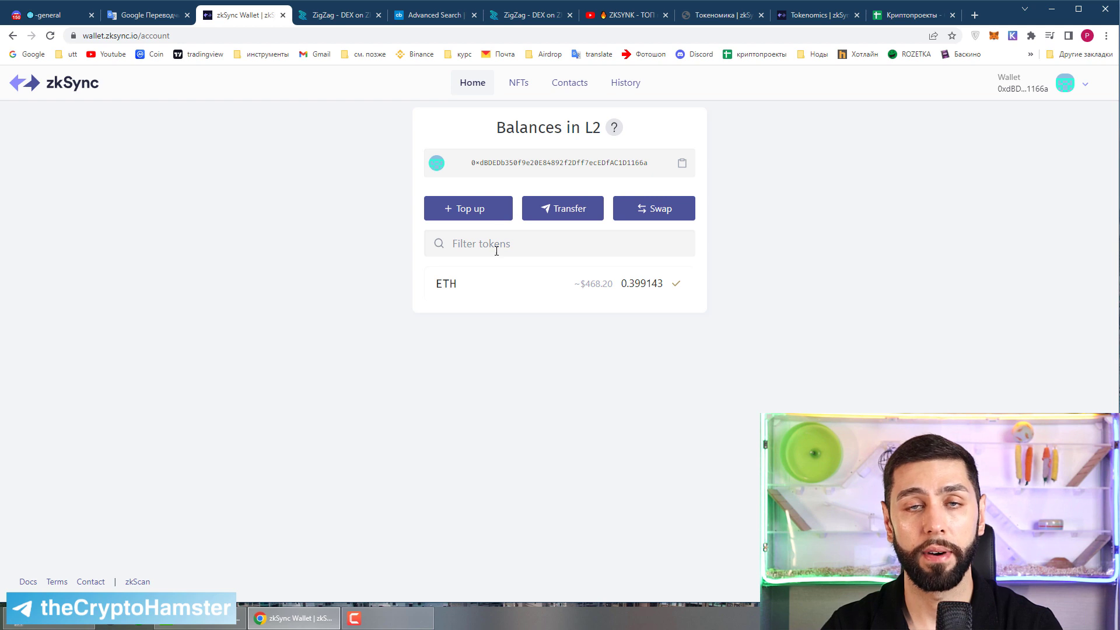
# View the zkSync wallet's top-up options and open the ZigZag bridge
pyautogui.click(476, 210)
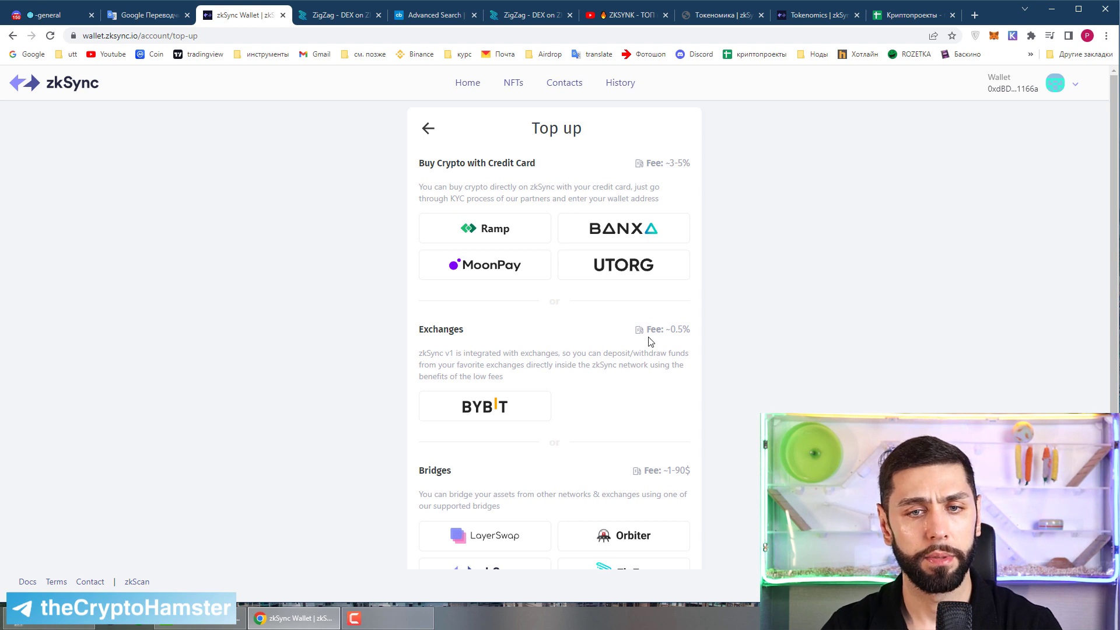
pyautogui.scroll(-1, 510, 311)
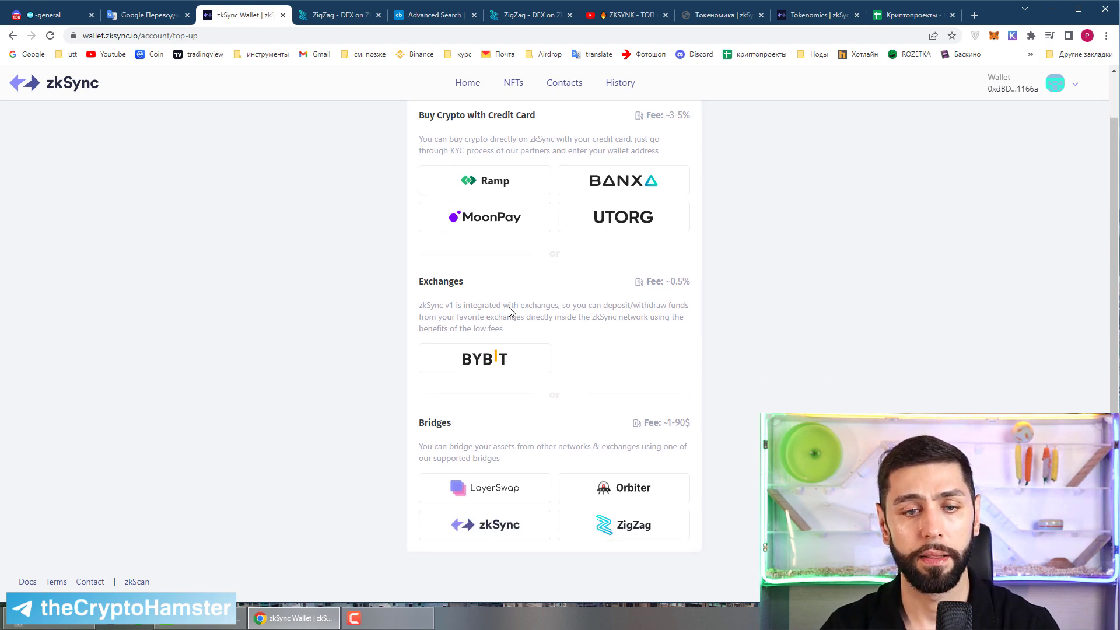
pyautogui.click(633, 535)
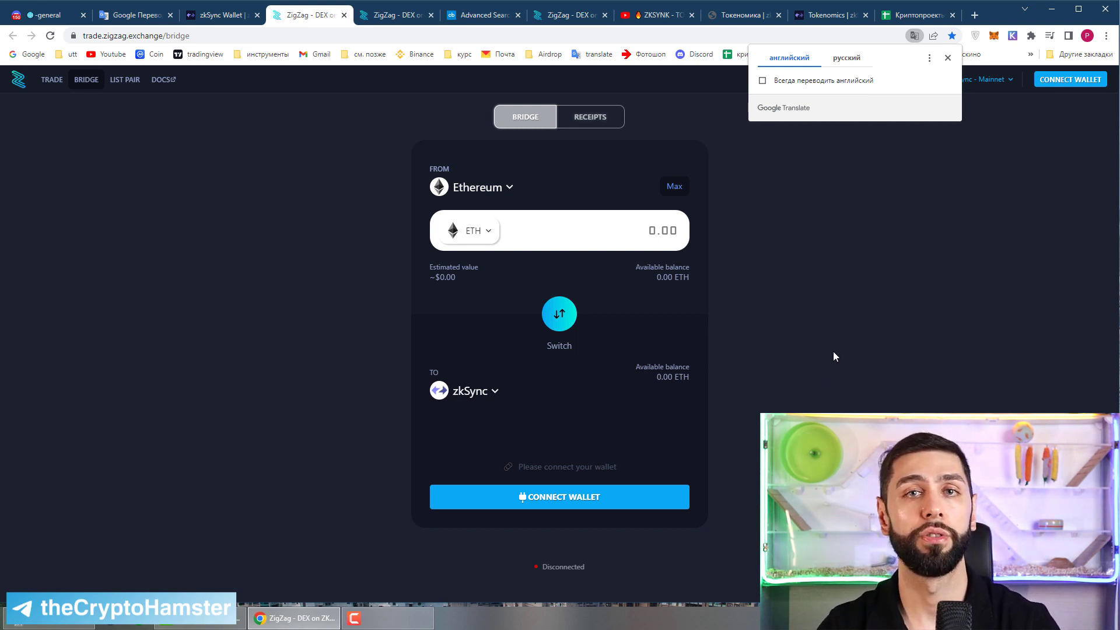
# Dismiss the translation prompt and connect the MetaMask wallet to the ZigZag exchange
pyautogui.click(823, 316)
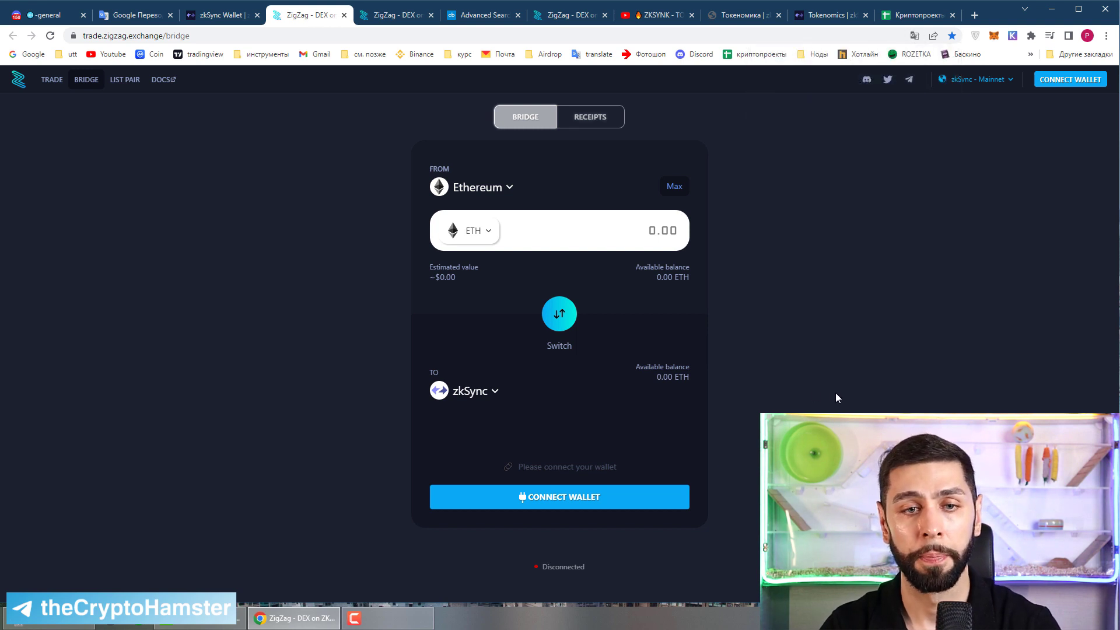
pyautogui.click(1066, 80)
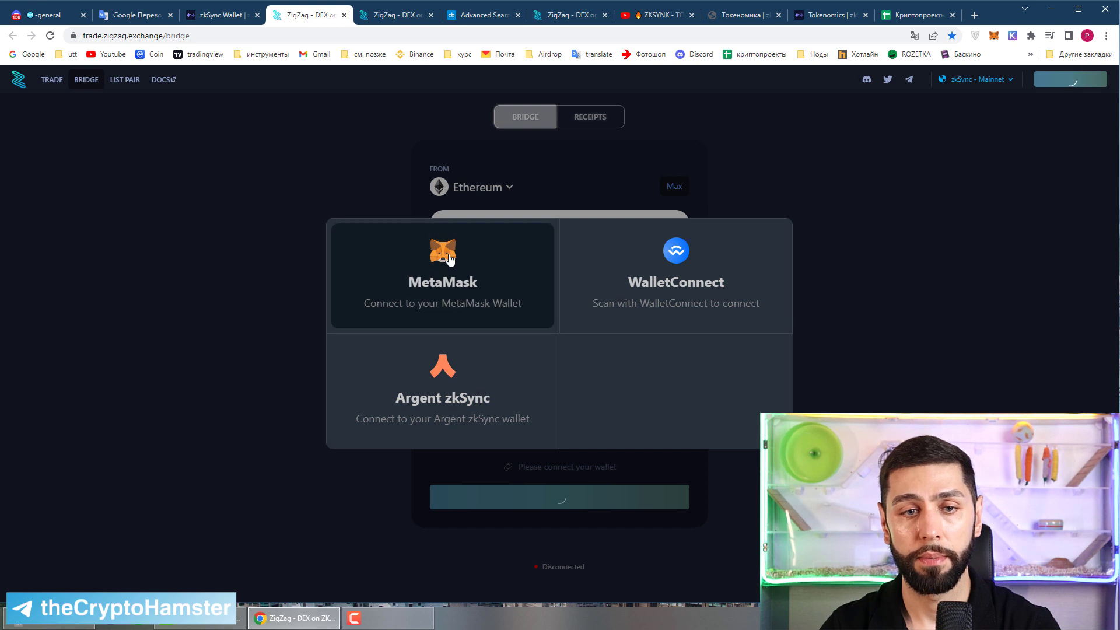
pyautogui.click(519, 321)
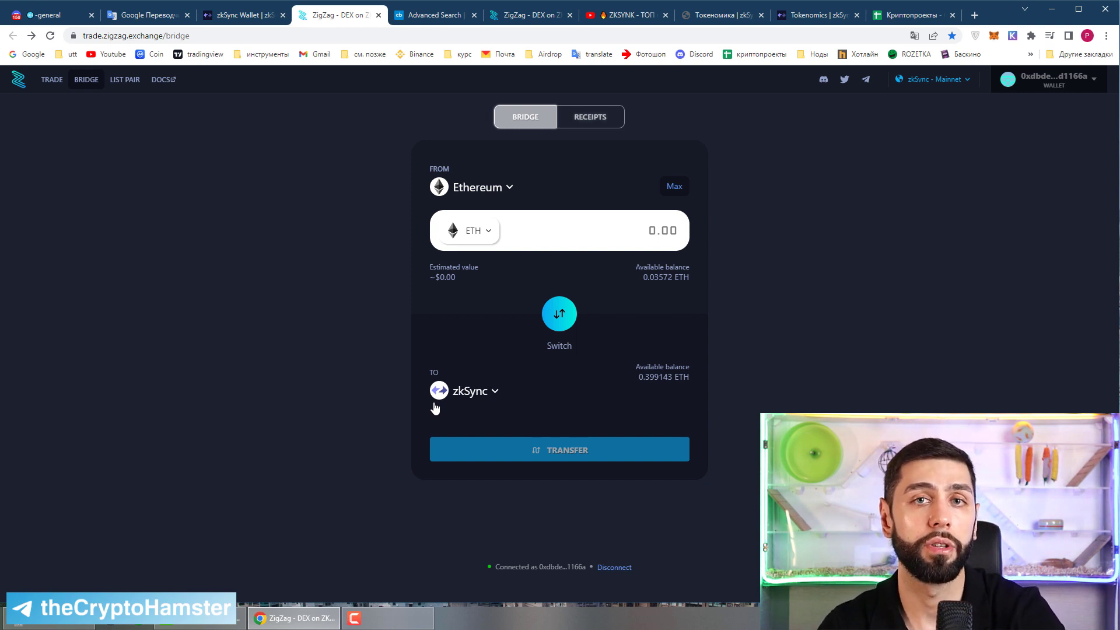
# Sell the maximum amount, 0.39499 ETH, for USDC at market price on ZigZag's ETH/USDC pair, and sign the order in MetaMask
pyautogui.click(51, 82)
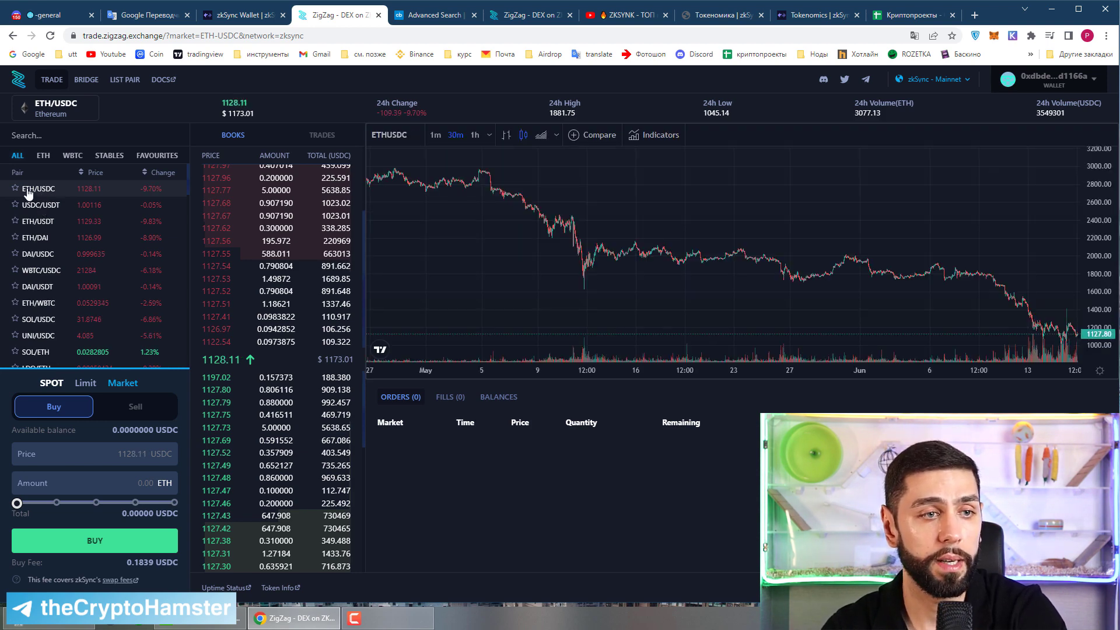
pyautogui.click(44, 155)
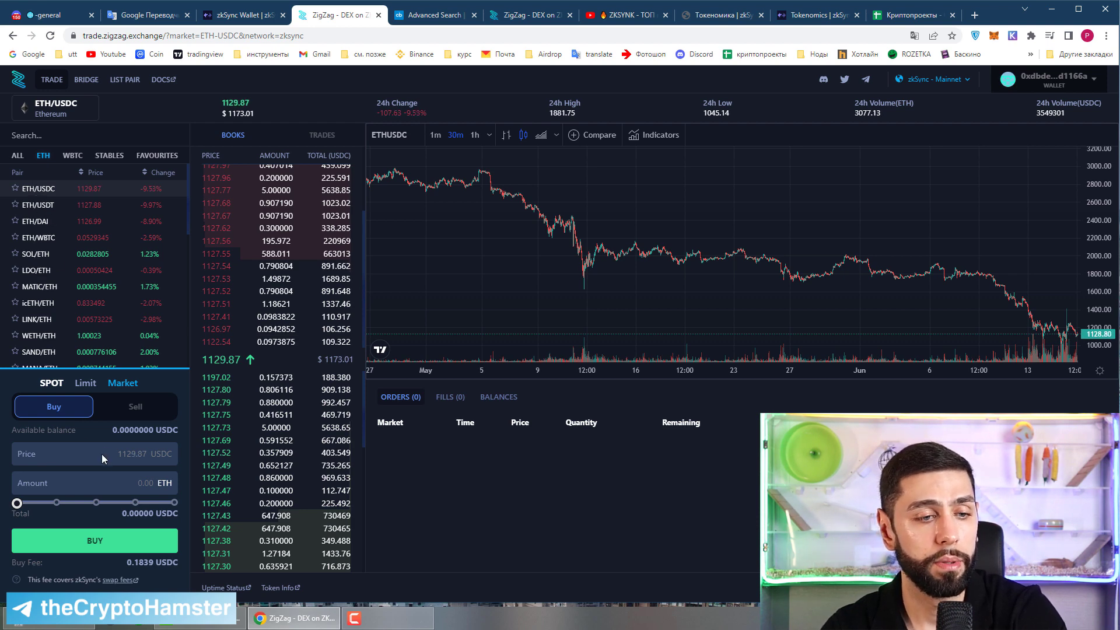
pyautogui.click(123, 407)
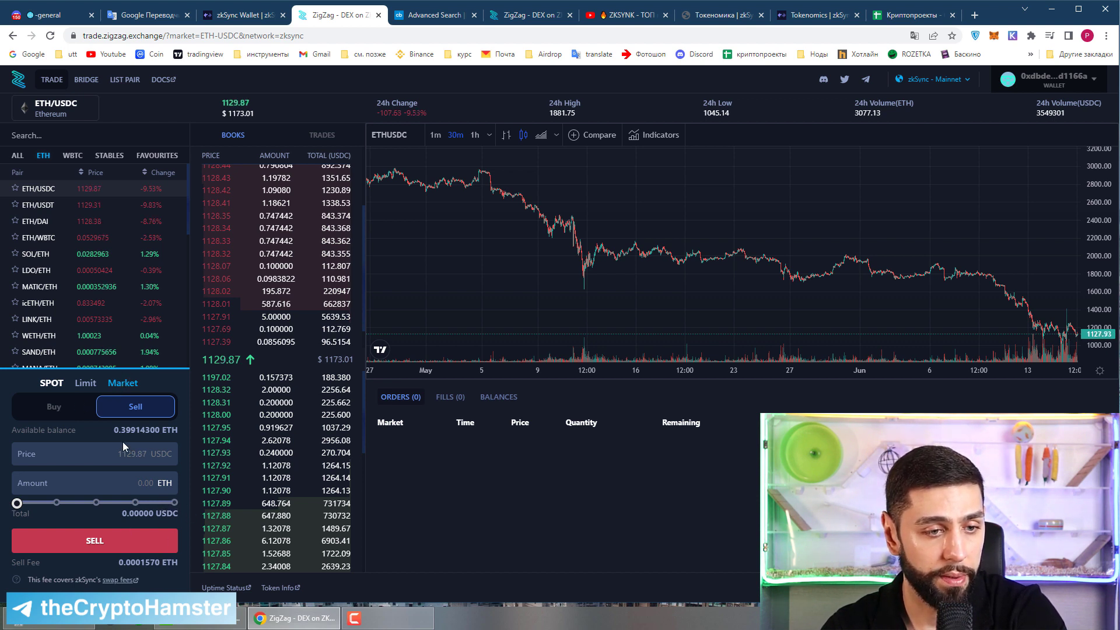
pyautogui.click(174, 503)
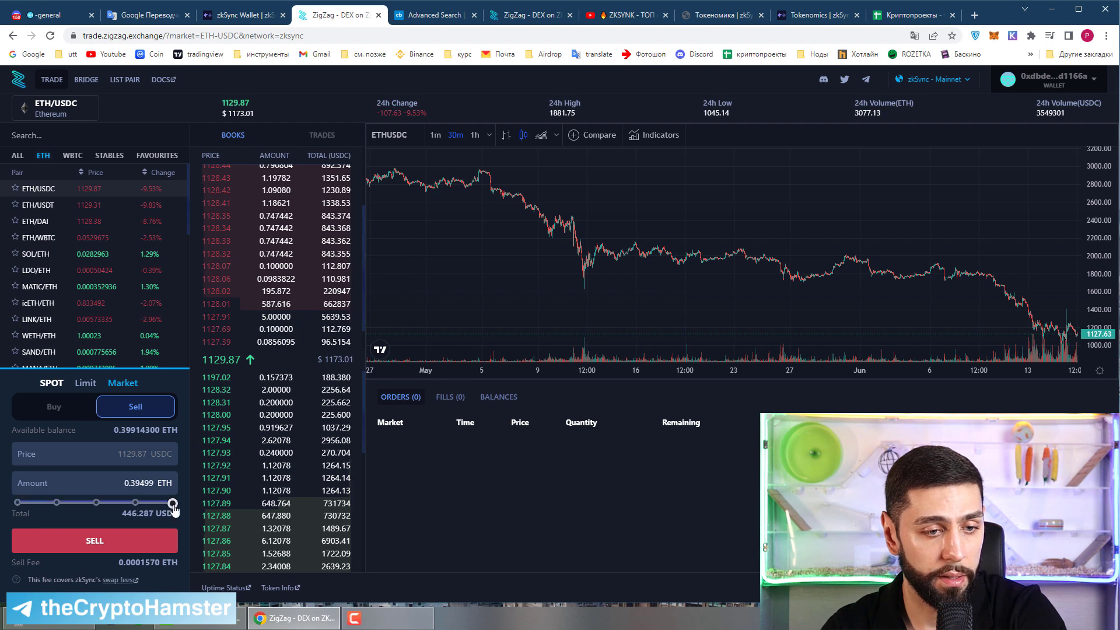
pyautogui.click(147, 550)
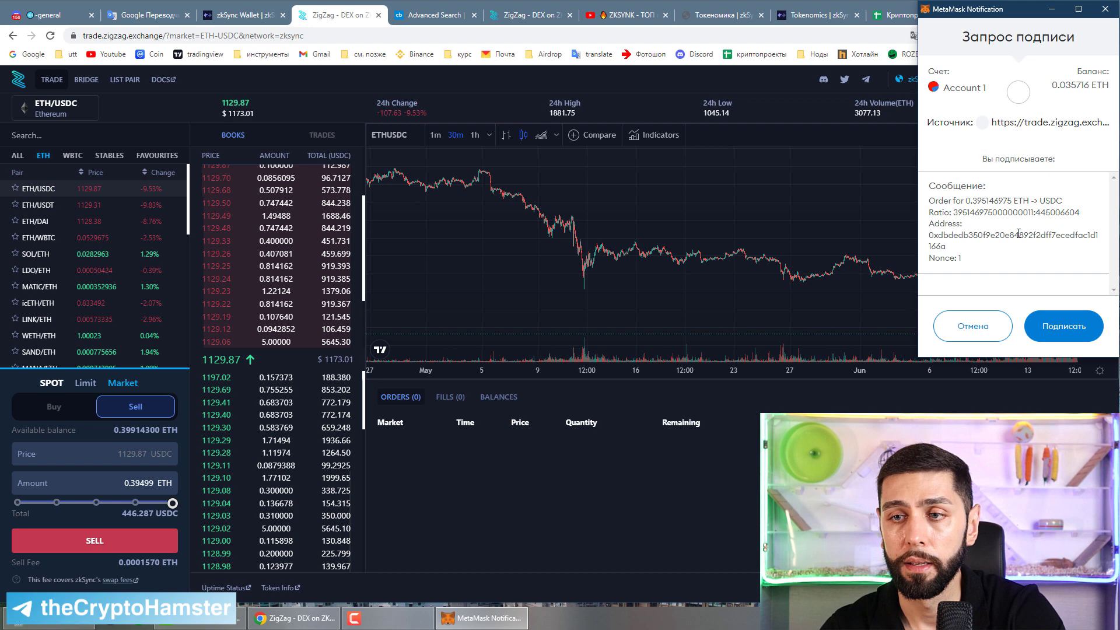
pyautogui.click(1064, 326)
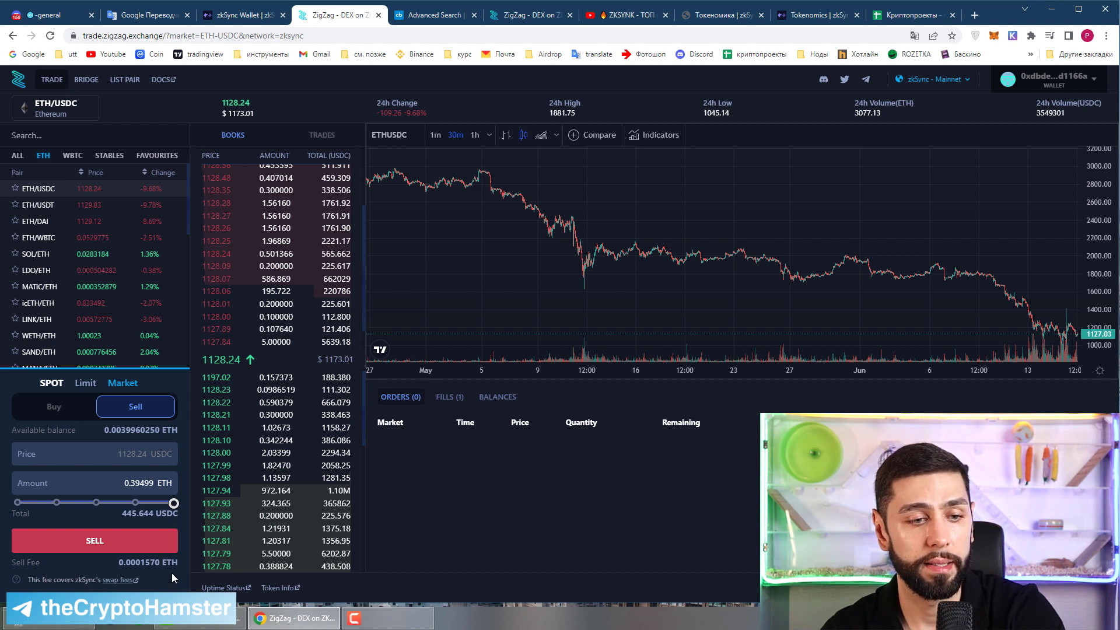
pyautogui.doubleClick(129, 513)
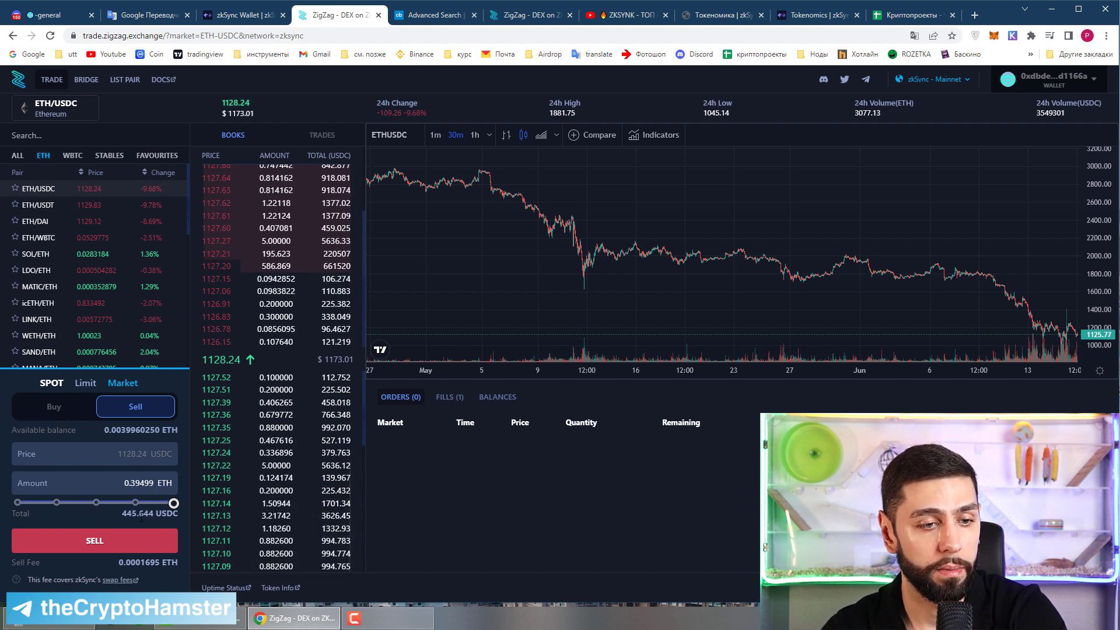
# Buy 0.39491 ETH with the maximum USDC balance on the ETH/USDC pair, and sign the order in MetaMask
pyautogui.click(53, 407)
pyautogui.click(174, 503)
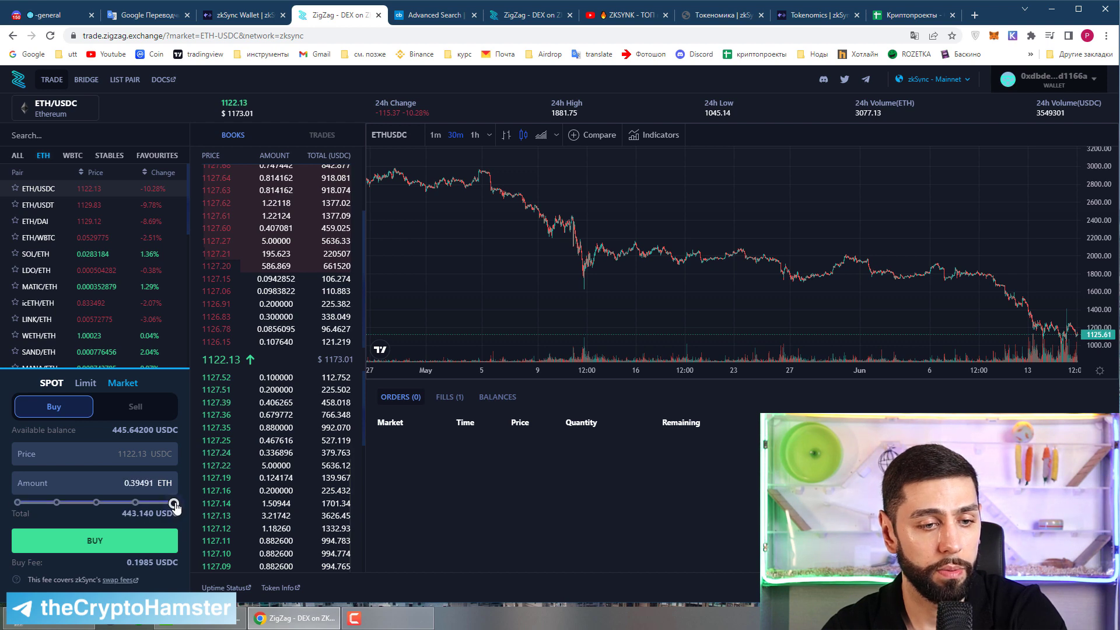
pyautogui.click(113, 545)
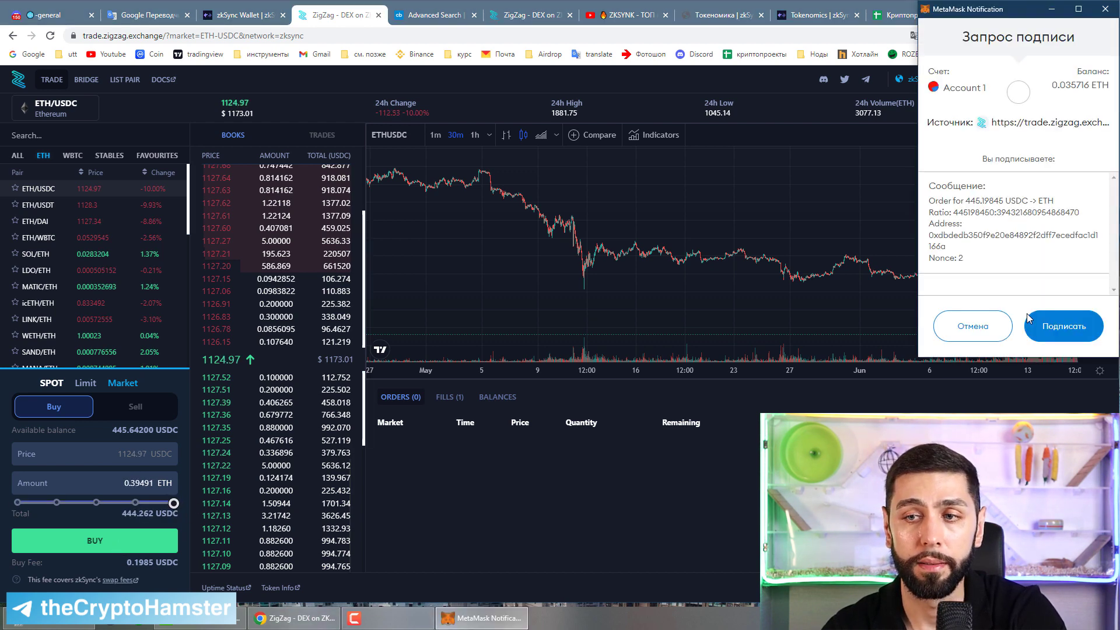
pyautogui.click(1059, 330)
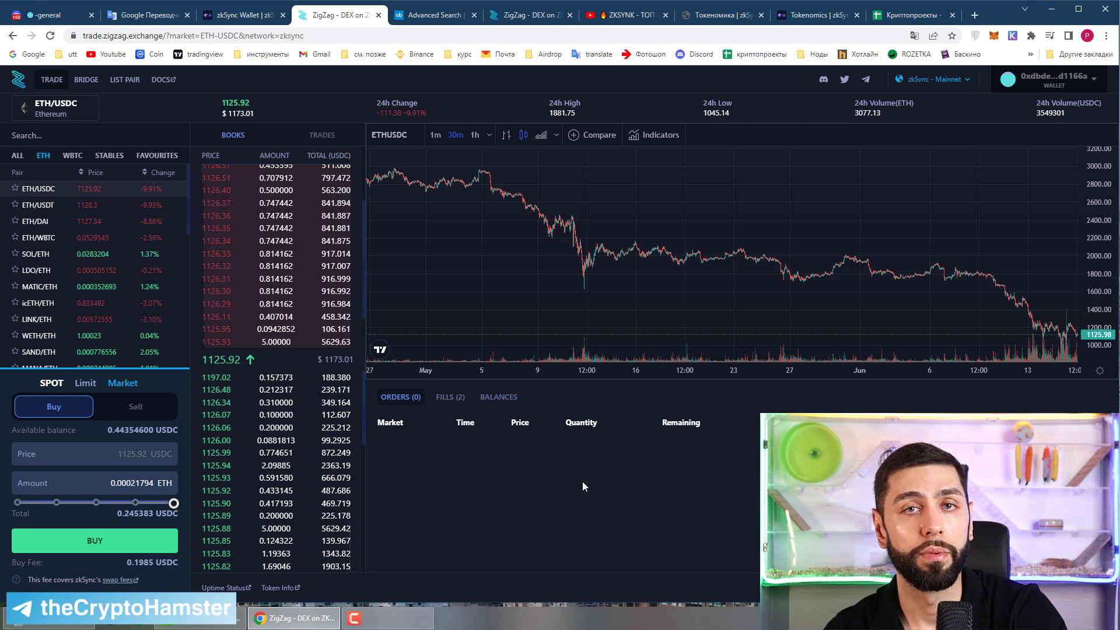
# Sell the maximum amount, 0.39783 ETH, for DAI at market price on the ETH/DAI pair, and sign the order in MetaMask
pyautogui.click(32, 221)
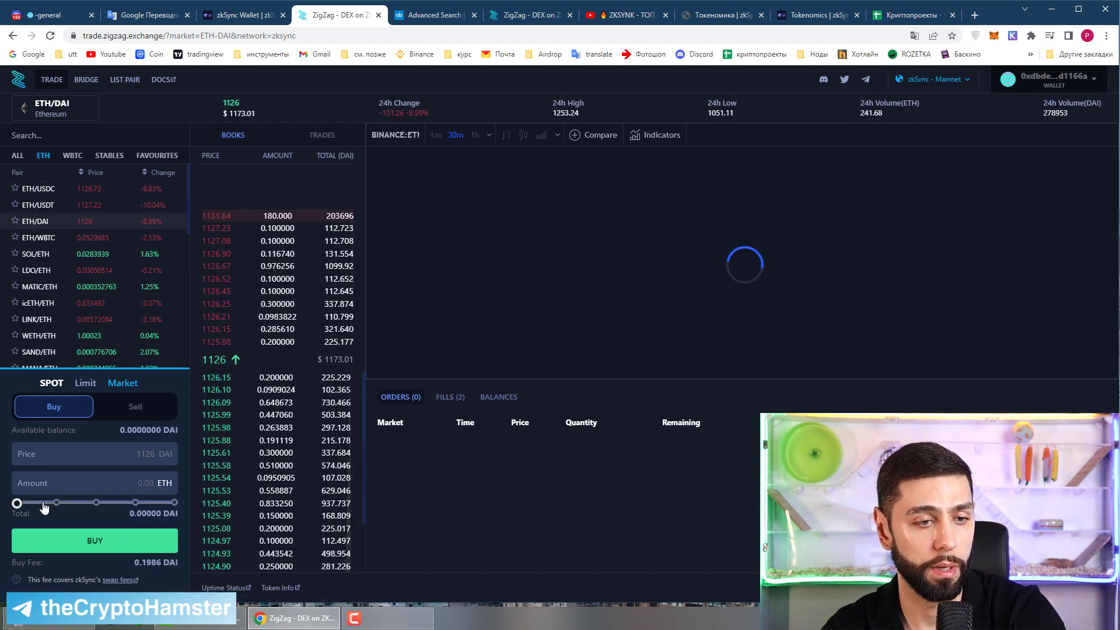
pyautogui.click(136, 407)
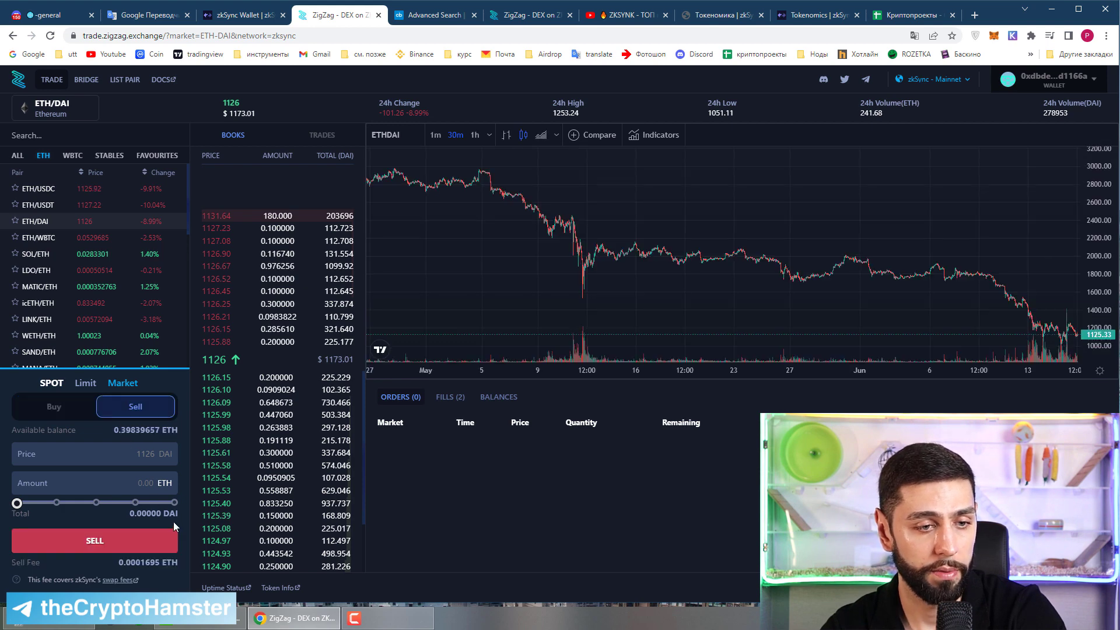
pyautogui.click(175, 503)
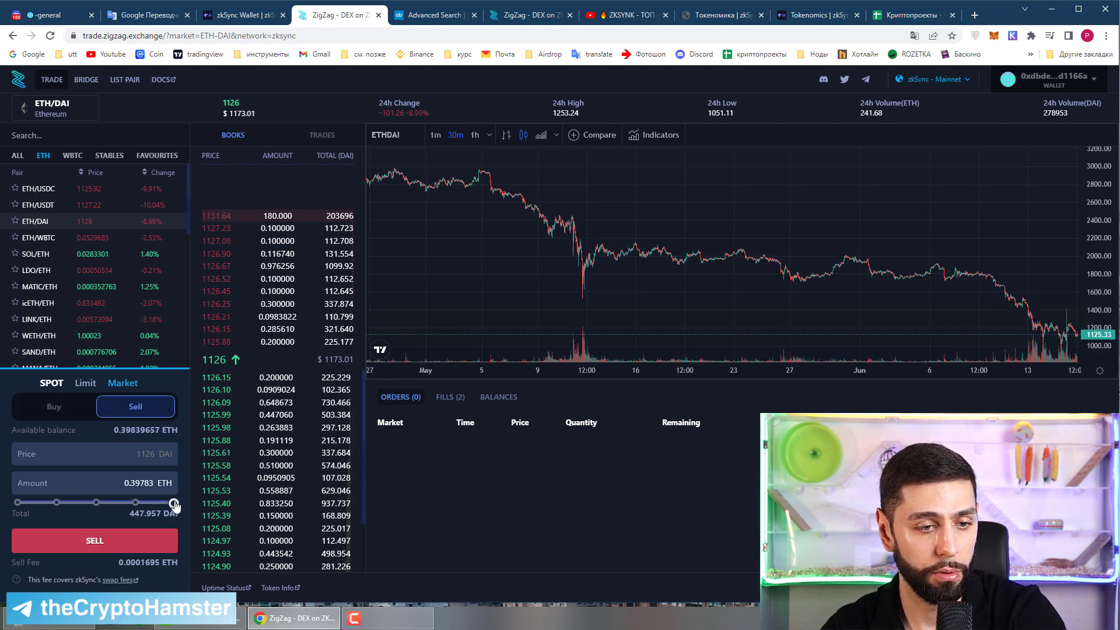
pyautogui.click(131, 551)
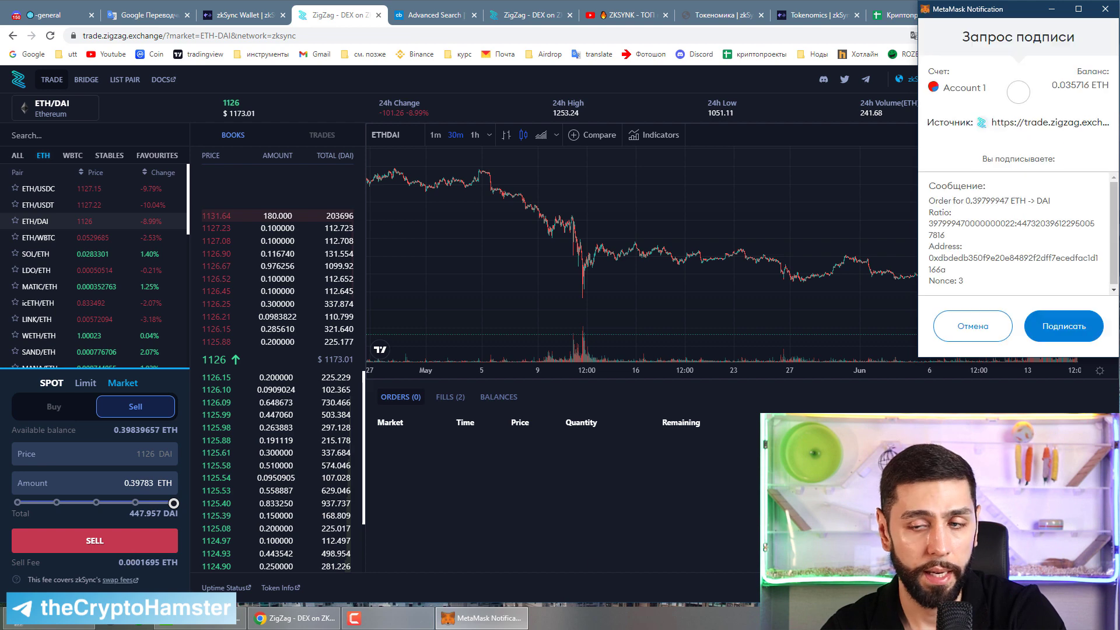
pyautogui.click(1056, 330)
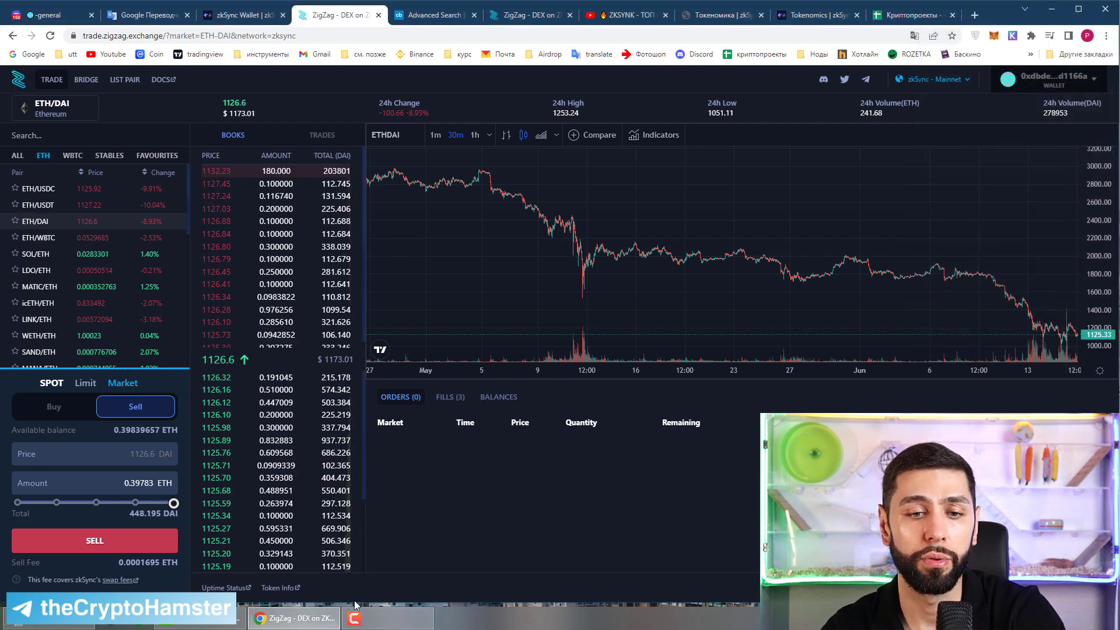
# Buy 0.39743 ETH with the maximum DAI balance on the ETH/DAI pair, and sign the order in MetaMask
pyautogui.click(53, 407)
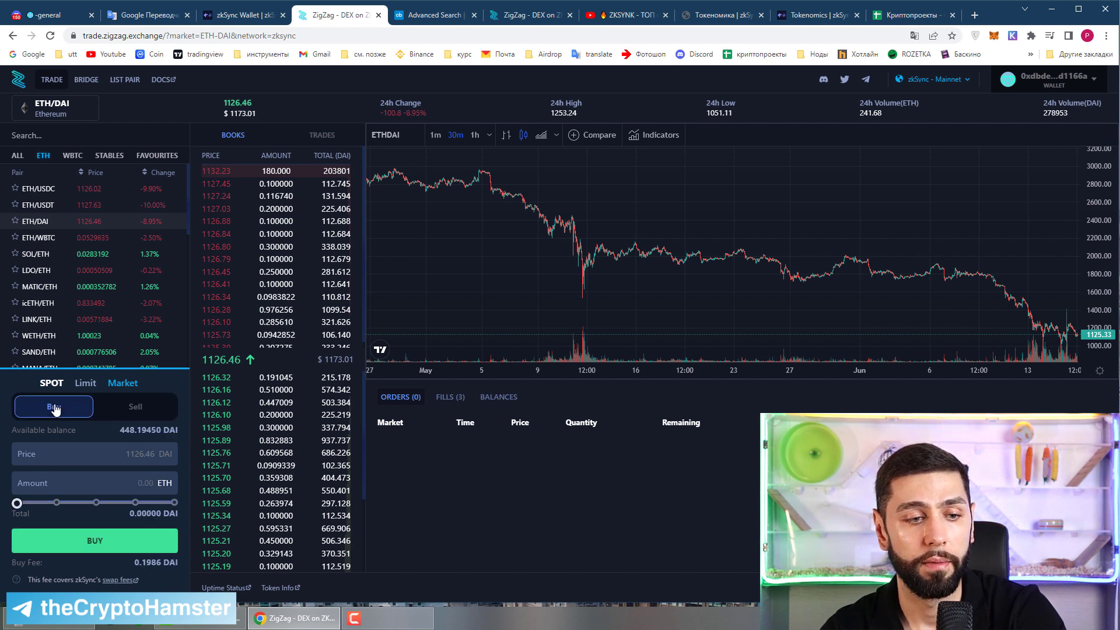
pyautogui.click(175, 504)
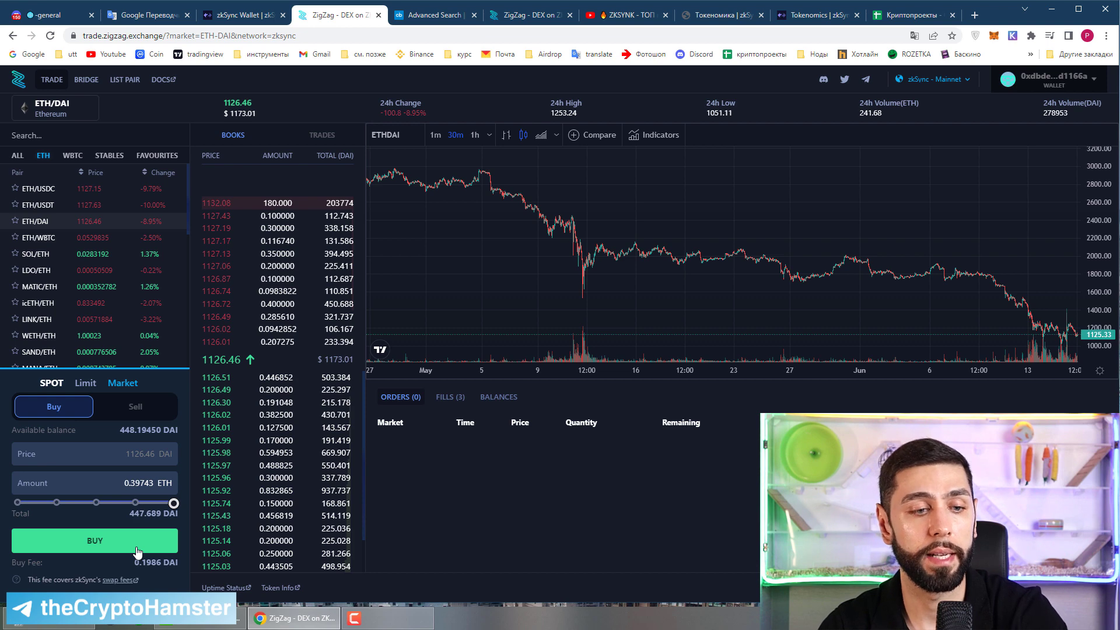
pyautogui.click(137, 552)
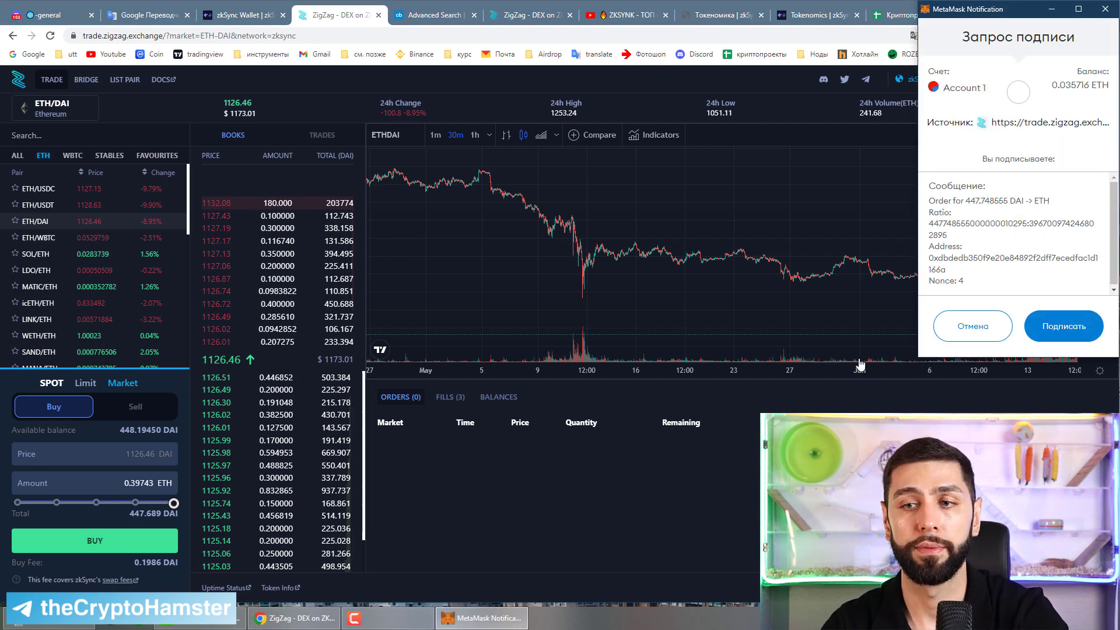
pyautogui.click(1057, 331)
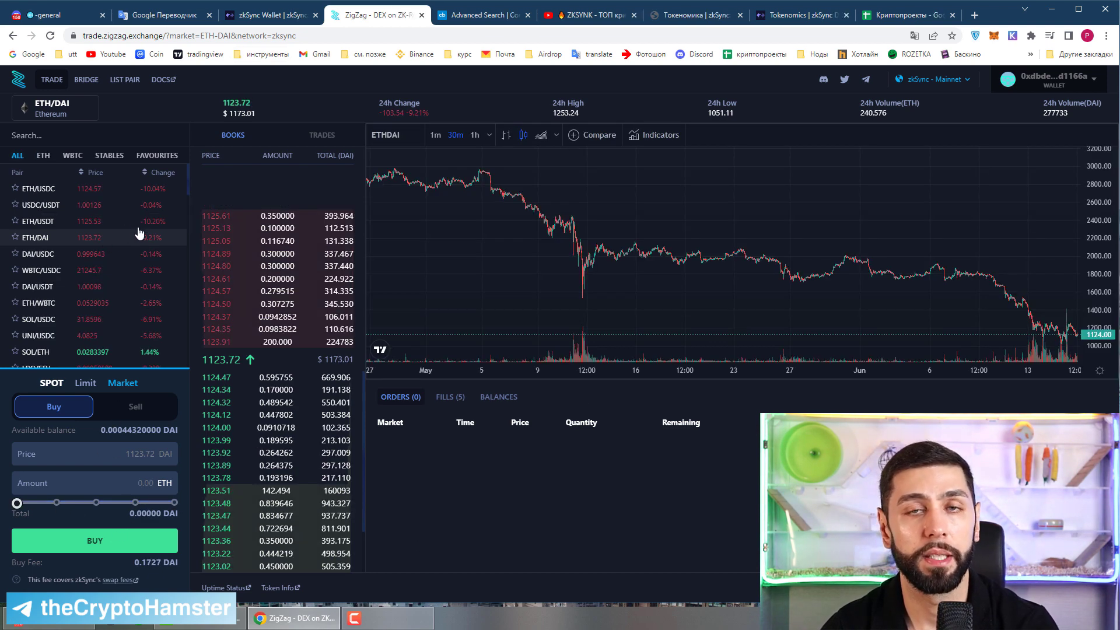
# View the ZigZag bridge page and the zkSync wallet's Swap option, and return to the wallet's balances
pyautogui.click(86, 80)
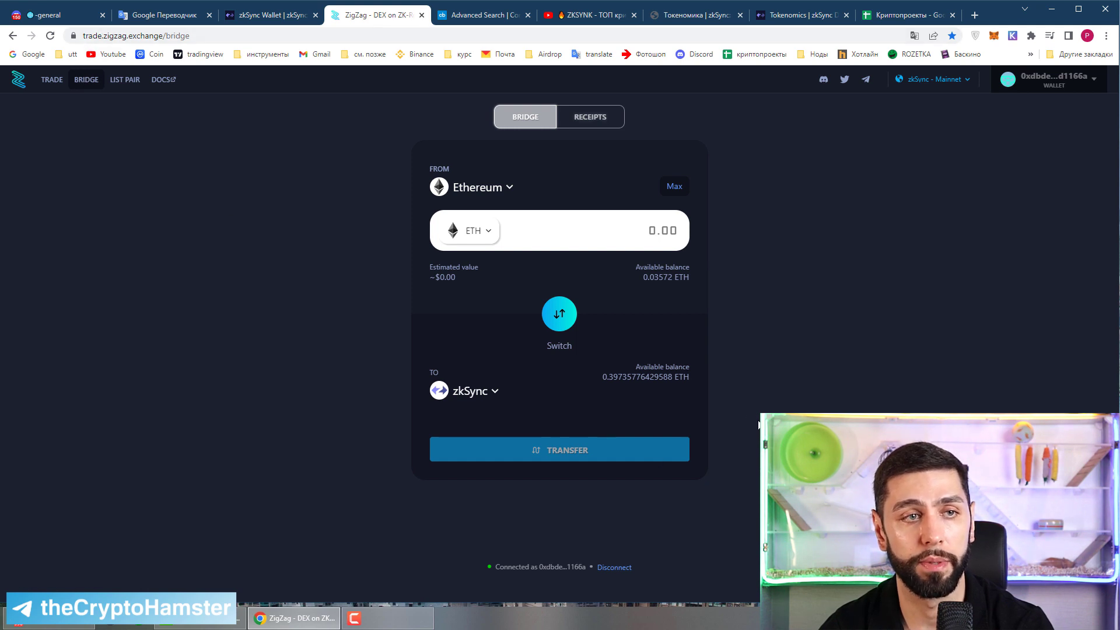
pyautogui.click(266, 15)
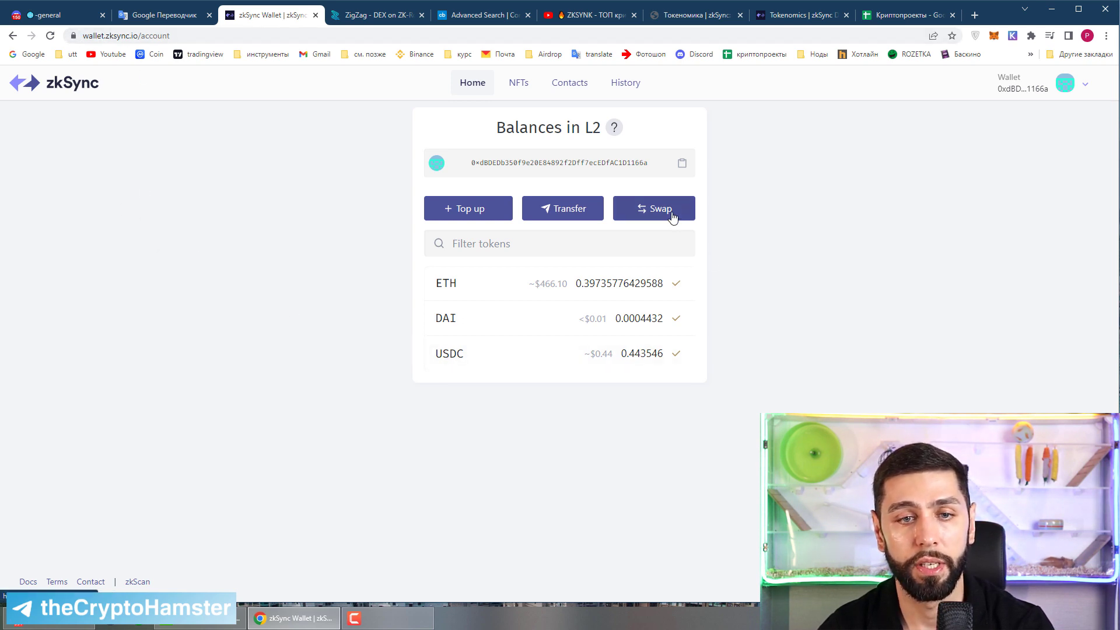
pyautogui.click(376, 15)
pyautogui.click(269, 15)
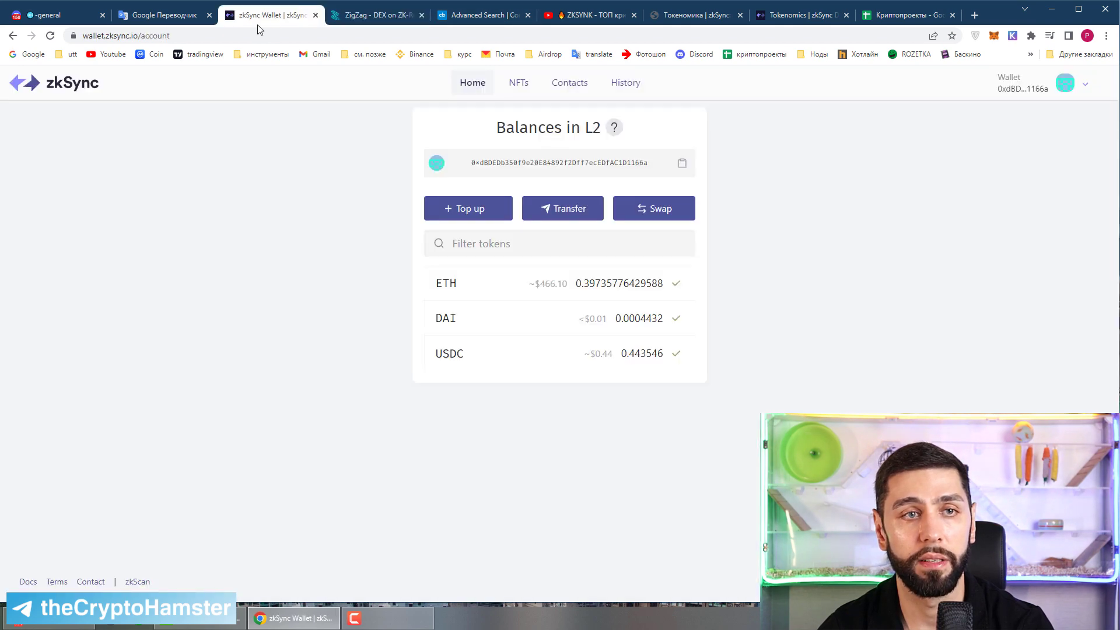
pyautogui.click(659, 214)
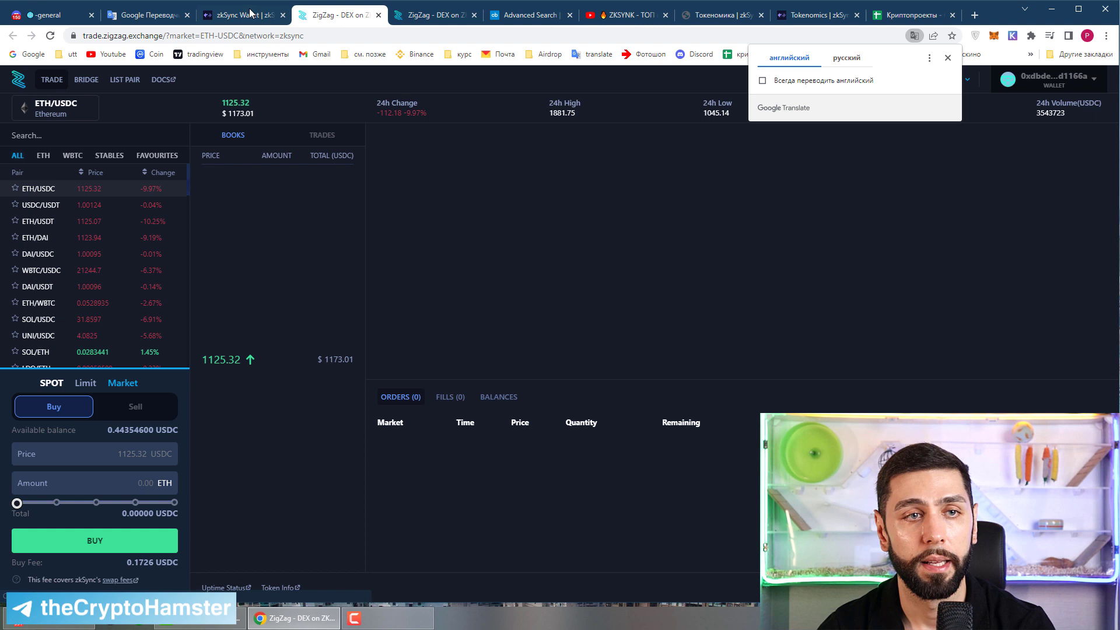
pyautogui.click(250, 13)
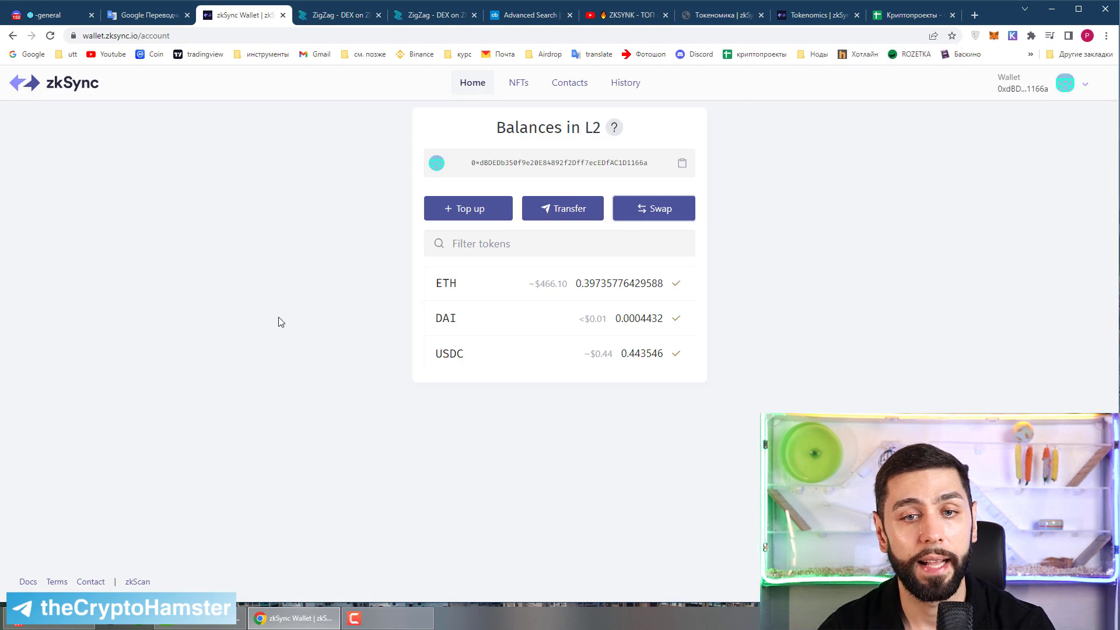
# Open the zkSync wallet's transfer form for sending to Ethereum (L1) and check the own-account recipient address
pyautogui.click(561, 210)
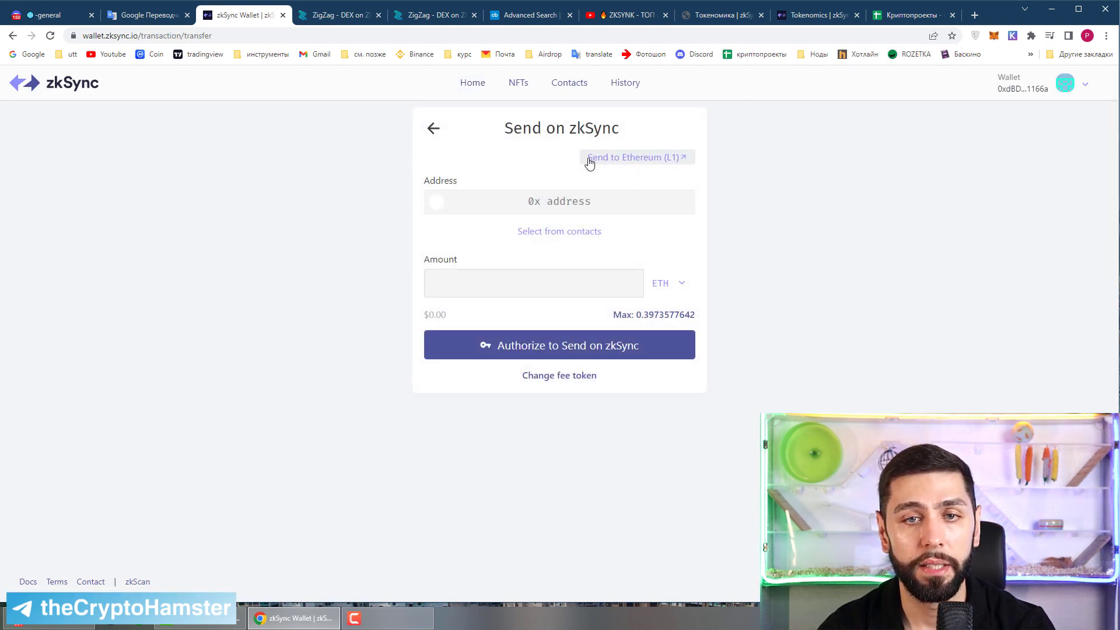
pyautogui.click(646, 159)
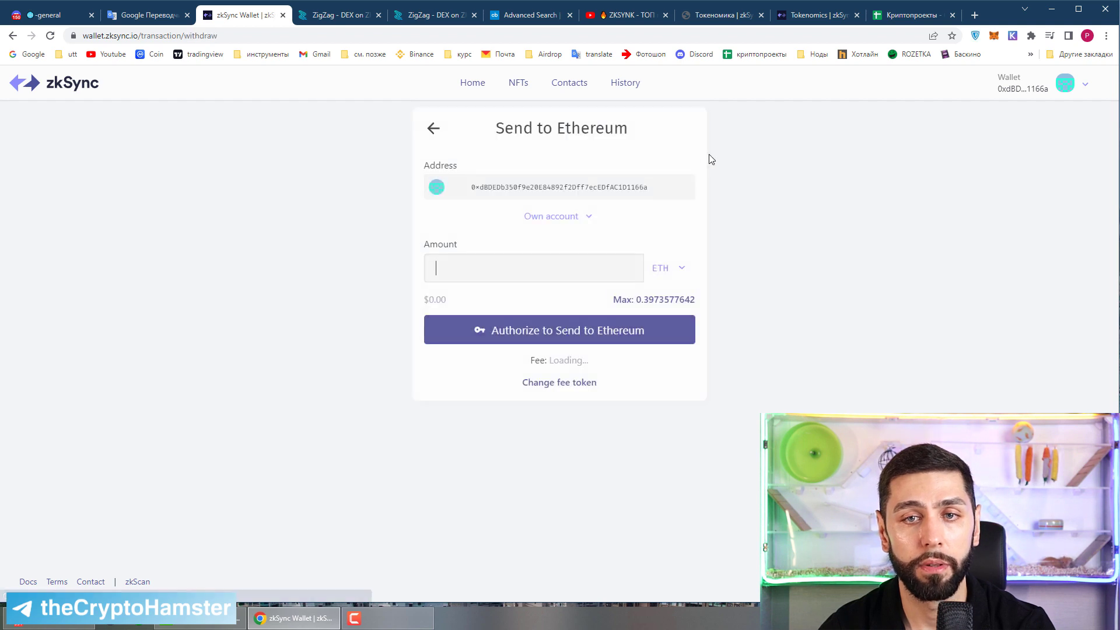
pyautogui.moveTo(674, 187); pyautogui.dragTo(439, 189)
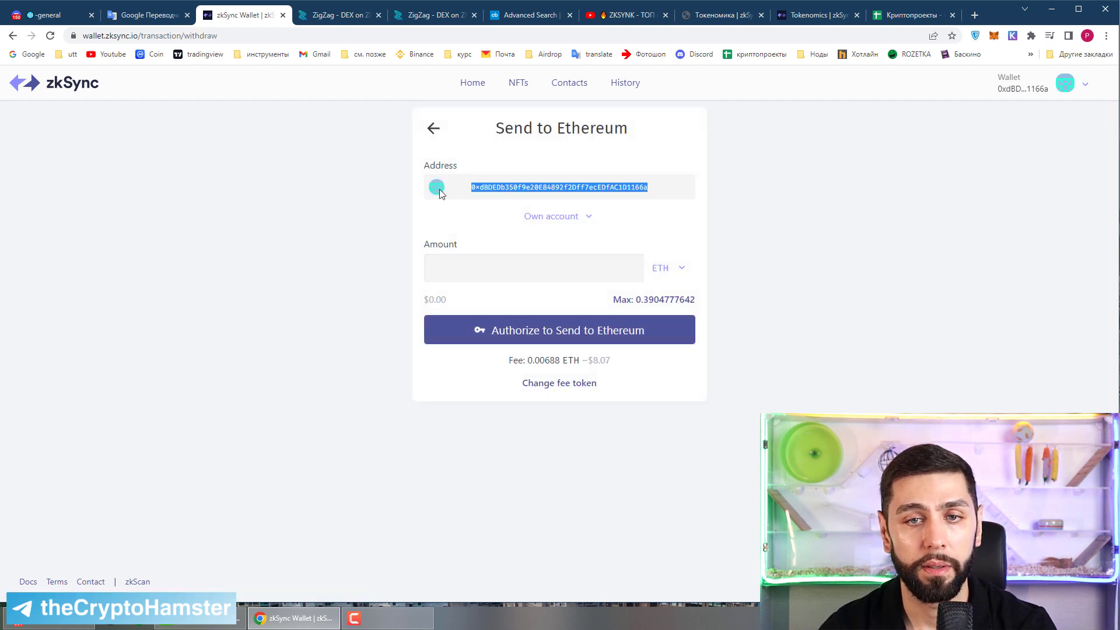
pyautogui.click(440, 189)
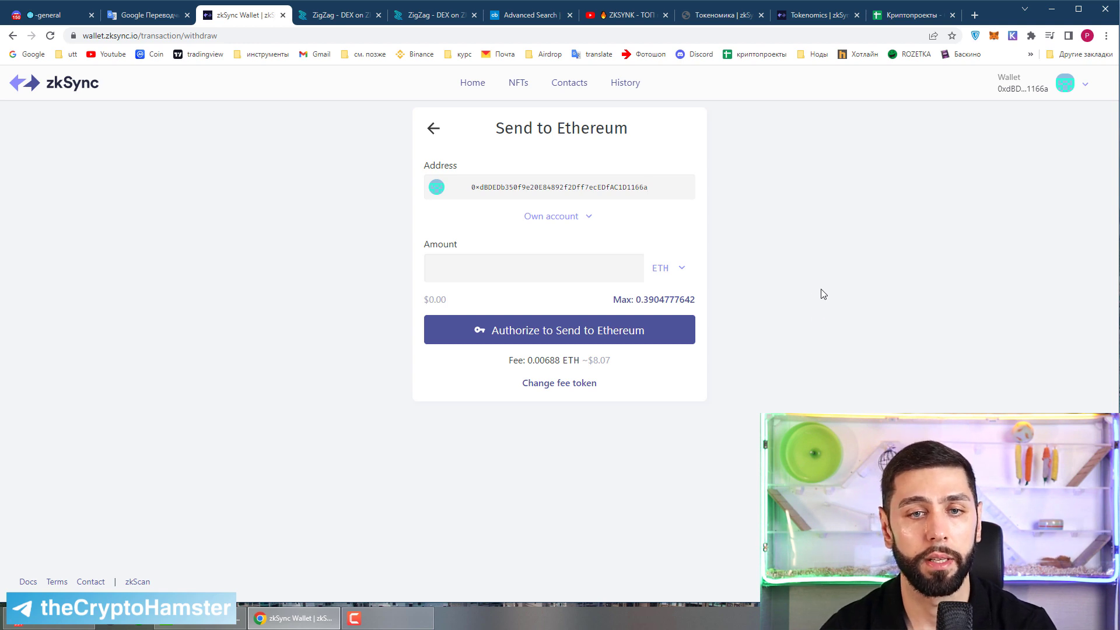
# Set the withdrawal to the maximum amount, 0.3904777642 ETH, and authorize zkSync account access by signing in MetaMask
pyautogui.click(655, 303)
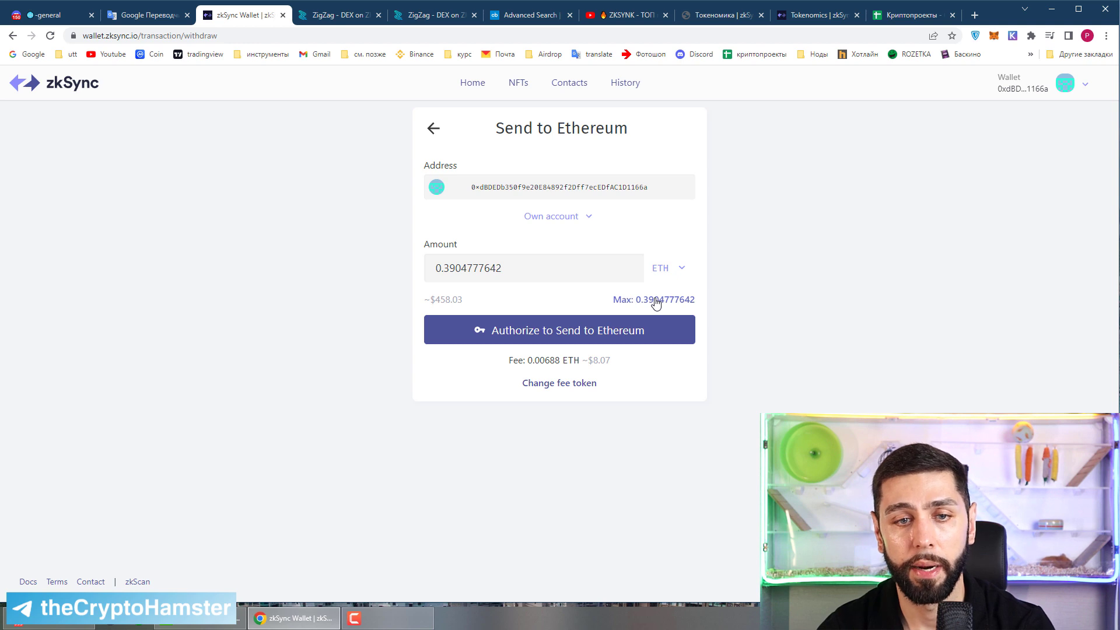
pyautogui.click(546, 331)
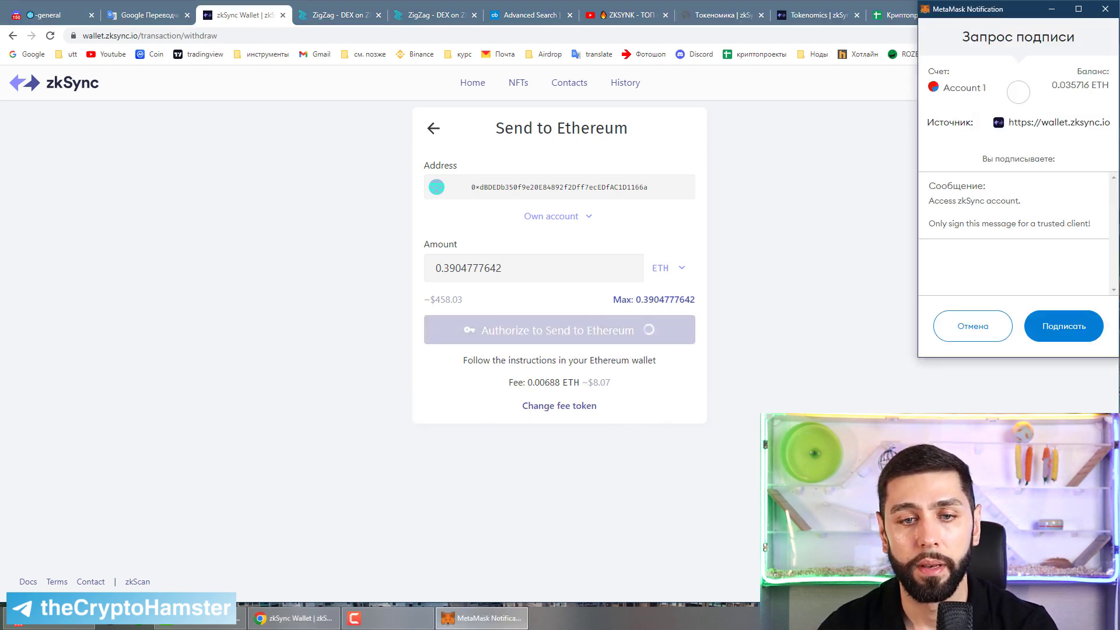
pyautogui.click(1048, 326)
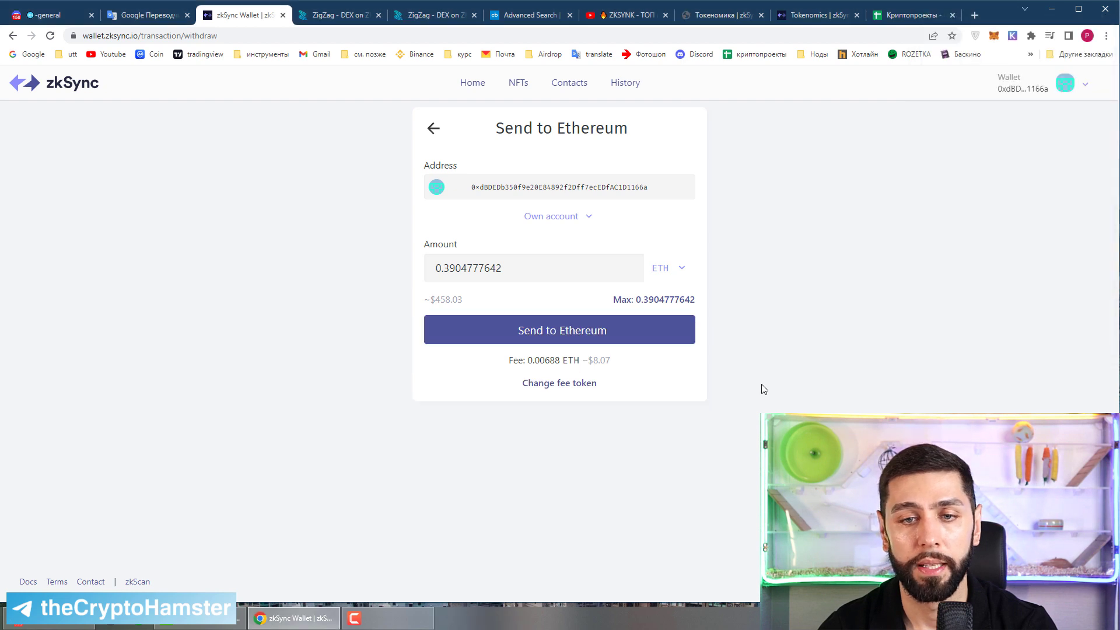
# Send the withdrawal to Ethereum, accepting the L1 notice with "Do not show this again" enabled, sign it in MetaMask and close the confirmation
pyautogui.click(572, 340)
pyautogui.click(441, 409)
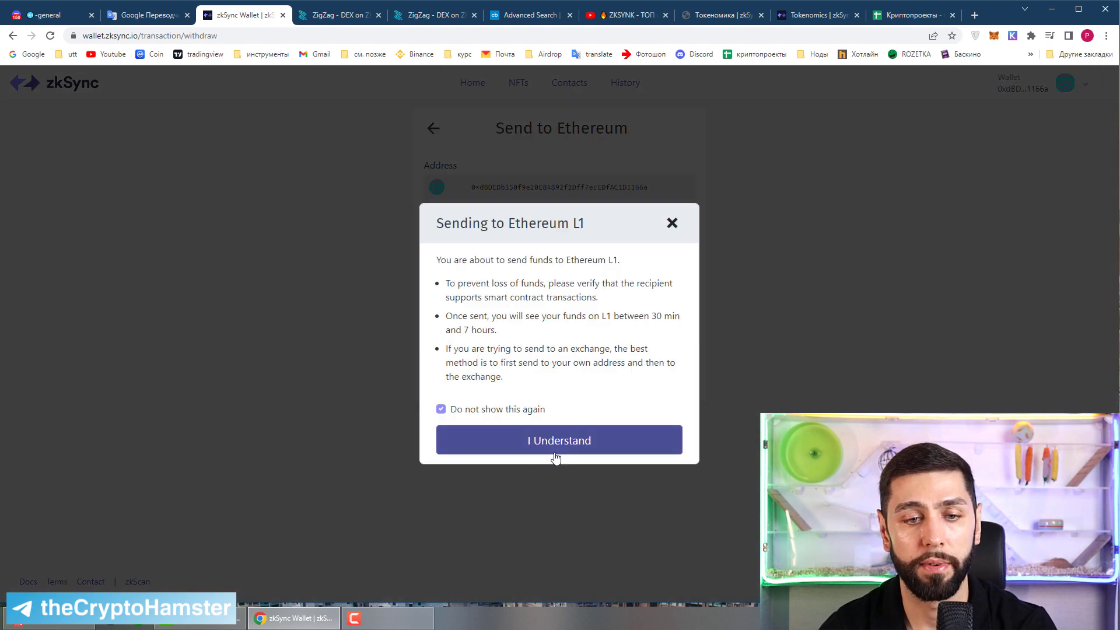
pyautogui.click(557, 452)
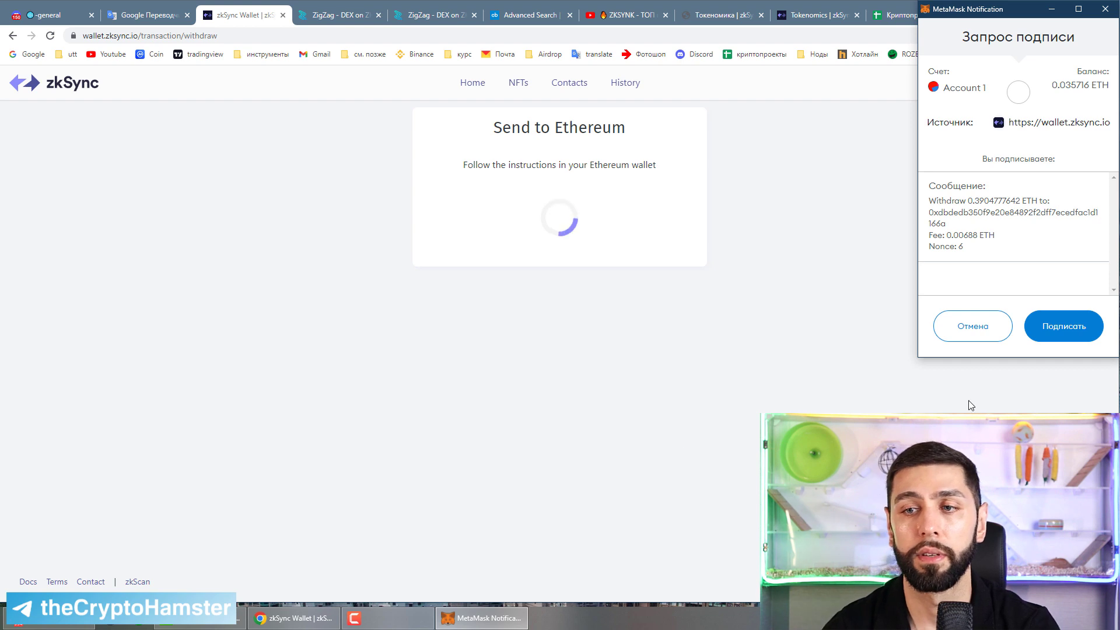
pyautogui.click(1060, 332)
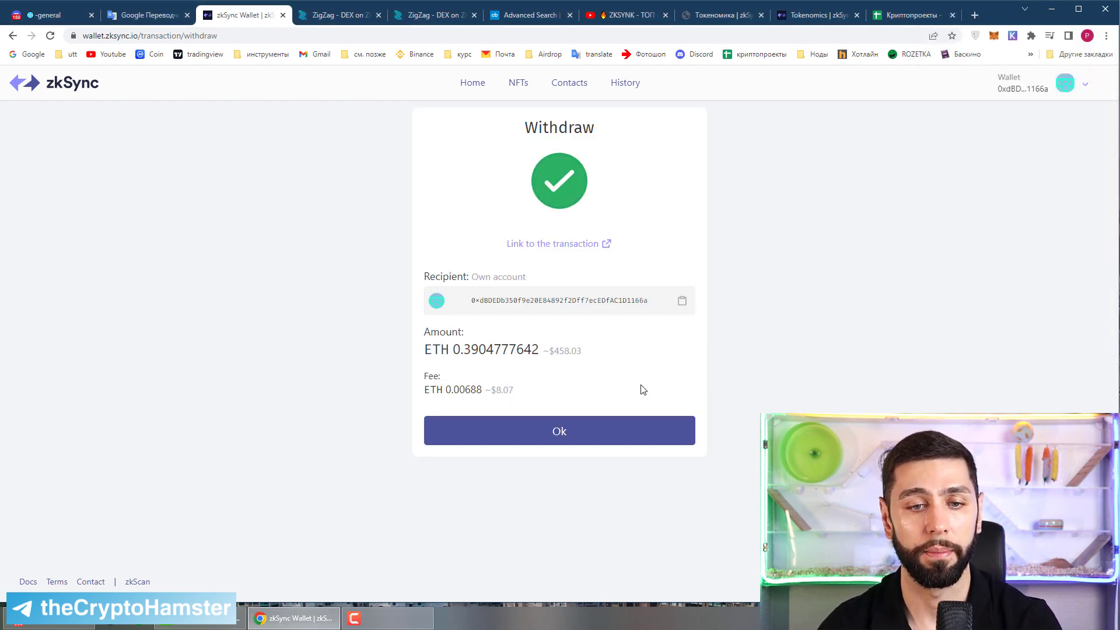
pyautogui.click(641, 430)
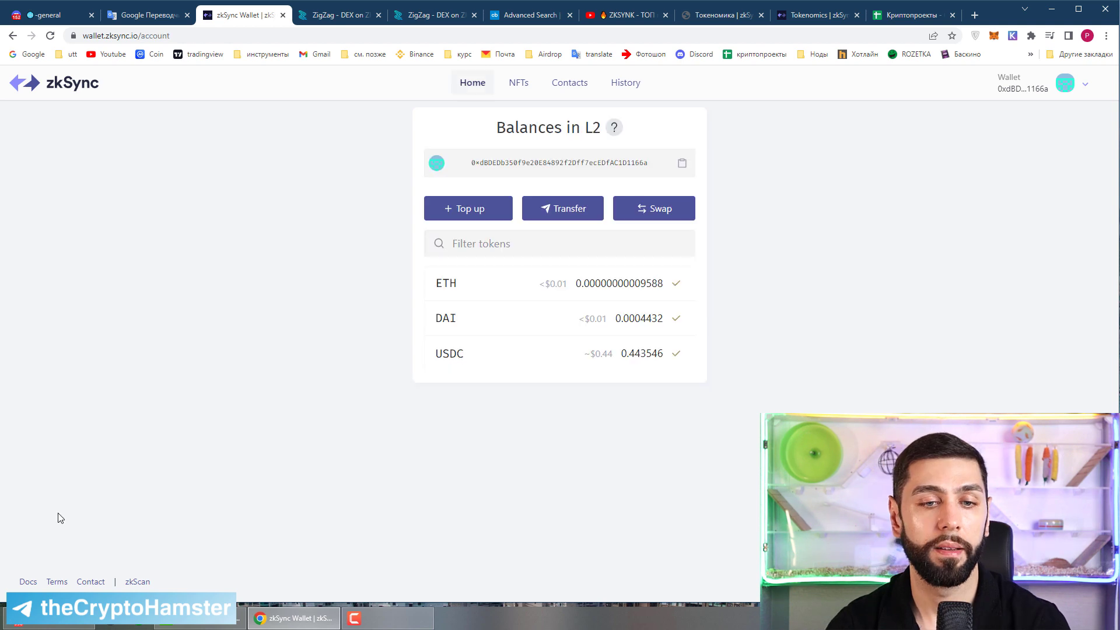
# Switch to Telegram and review the Crypto Hamster channel post listing upcoming projects and their funding, clearing the list's text selection
pyautogui.click(53, 627)
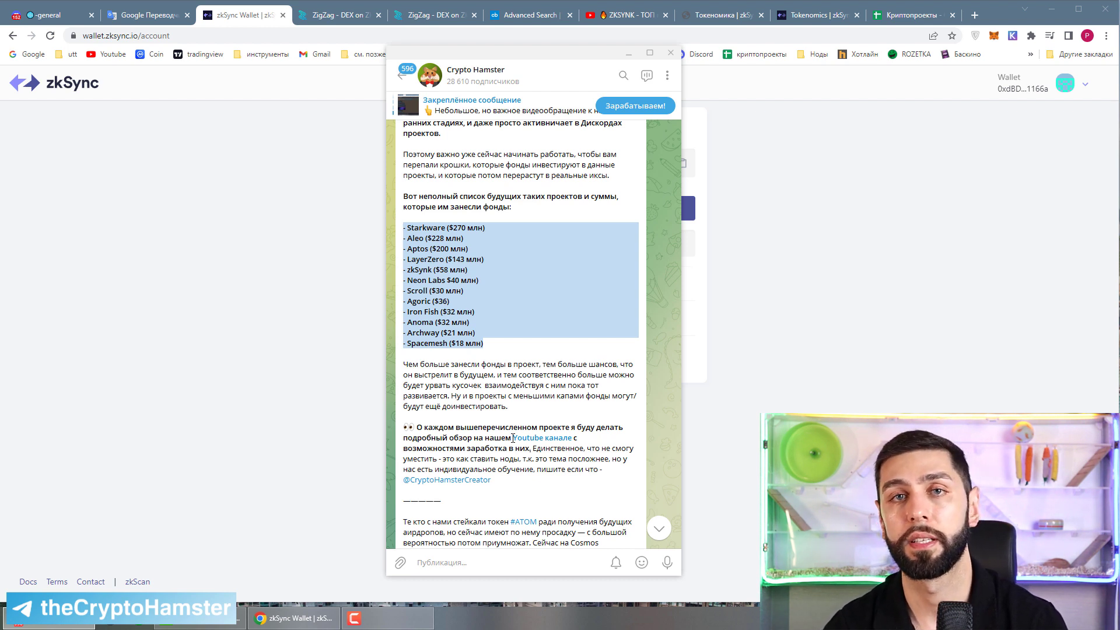
pyautogui.click(490, 346)
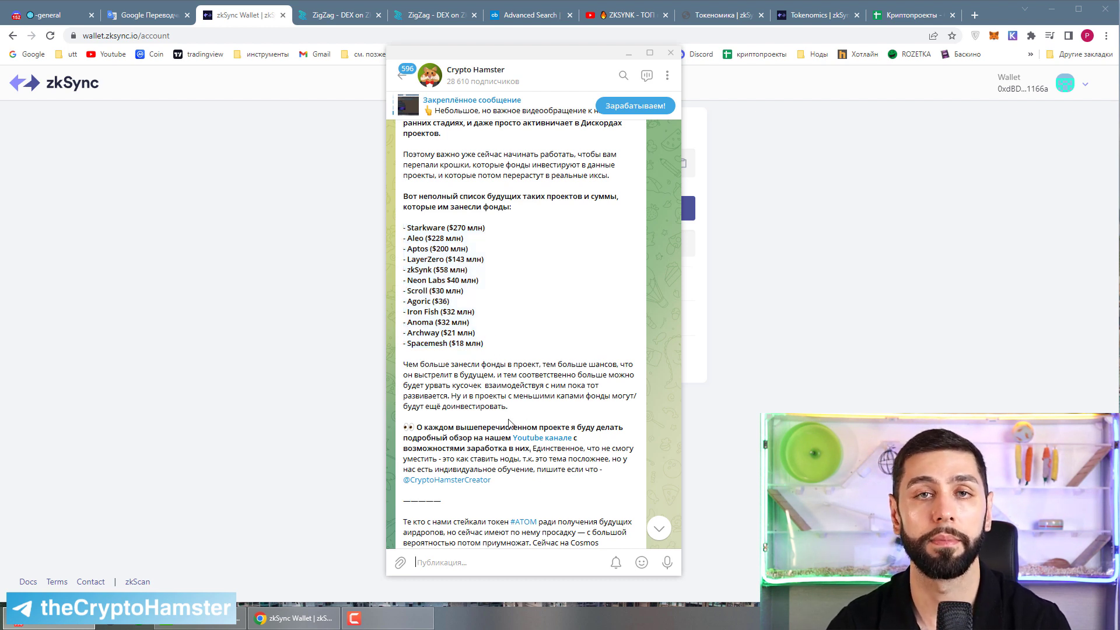